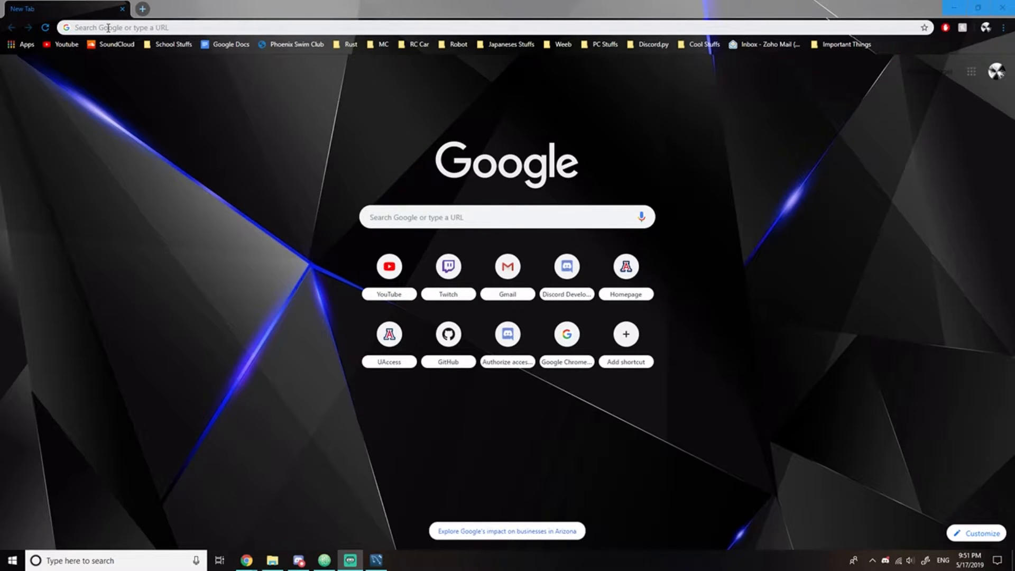
{"action": "left_click", "coordinate": [108, 27]}
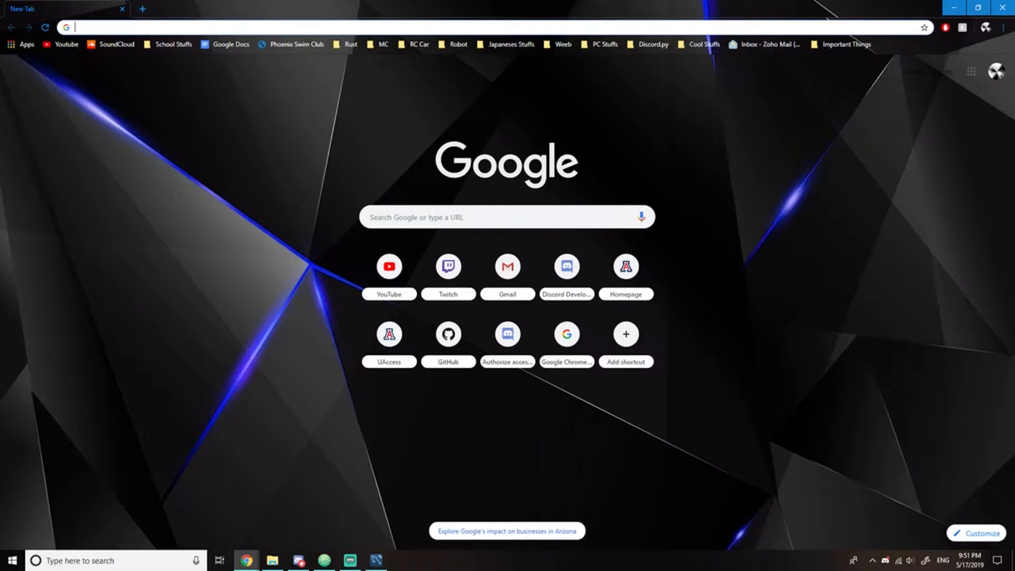
{"action": "key", "text": "alt+Tab"}
{"action": "key", "text": "alt+Tab"}
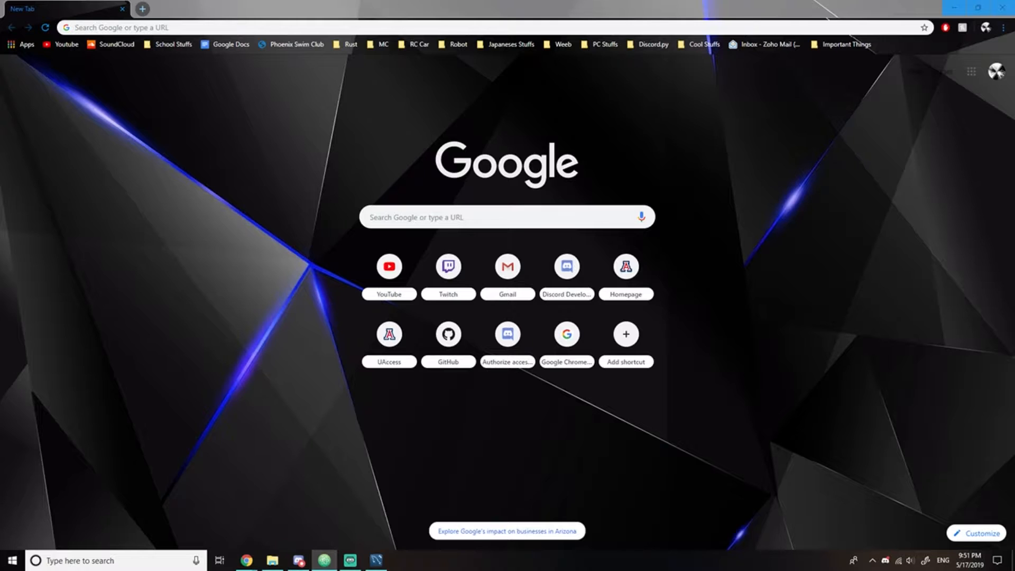
{"action": "left_click", "coordinate": [129, 27]}
{"action": "type", "text": "https://dashboard.heroku.com/"}
{"action": "key", "text": "Return"}
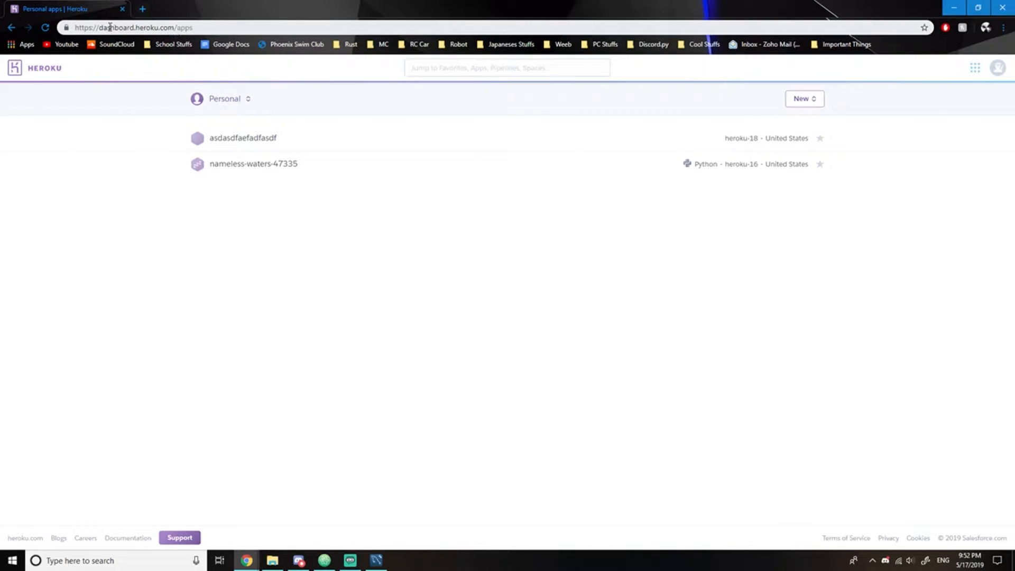
{"action": "left_click", "coordinate": [74, 28]}
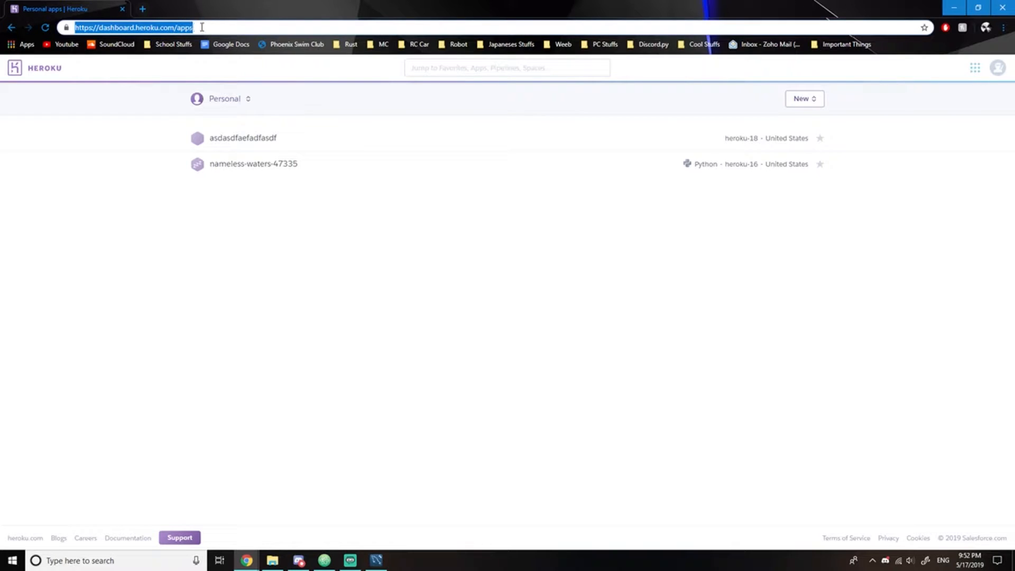
{"action": "left_click", "coordinate": [698, 216]}
Create a new Heroku app named database-tutorial in the United States region
{"action": "left_click", "coordinate": [800, 100]}
{"action": "left_click", "coordinate": [790, 119]}
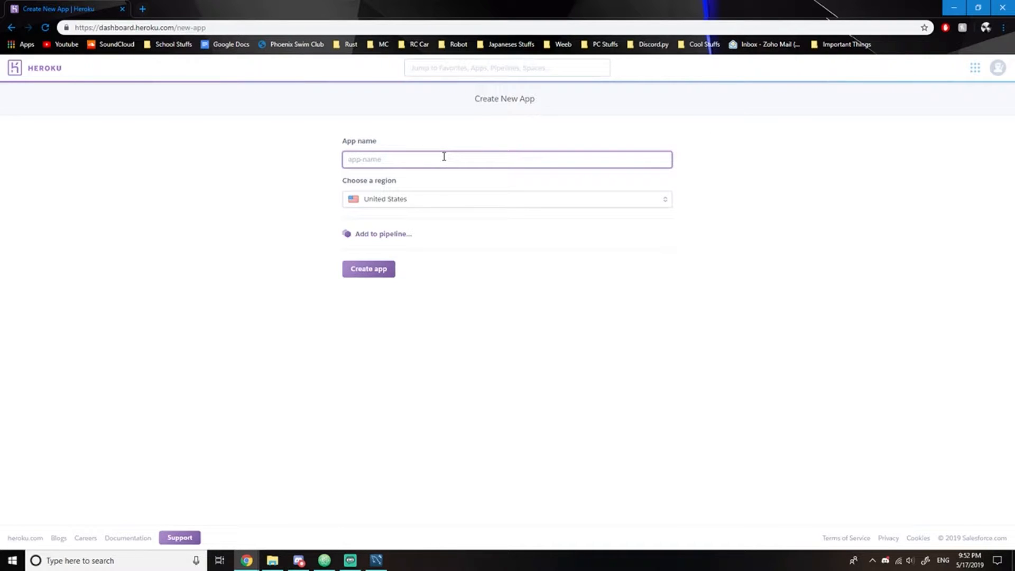
{"action": "type", "text": "Databa"}
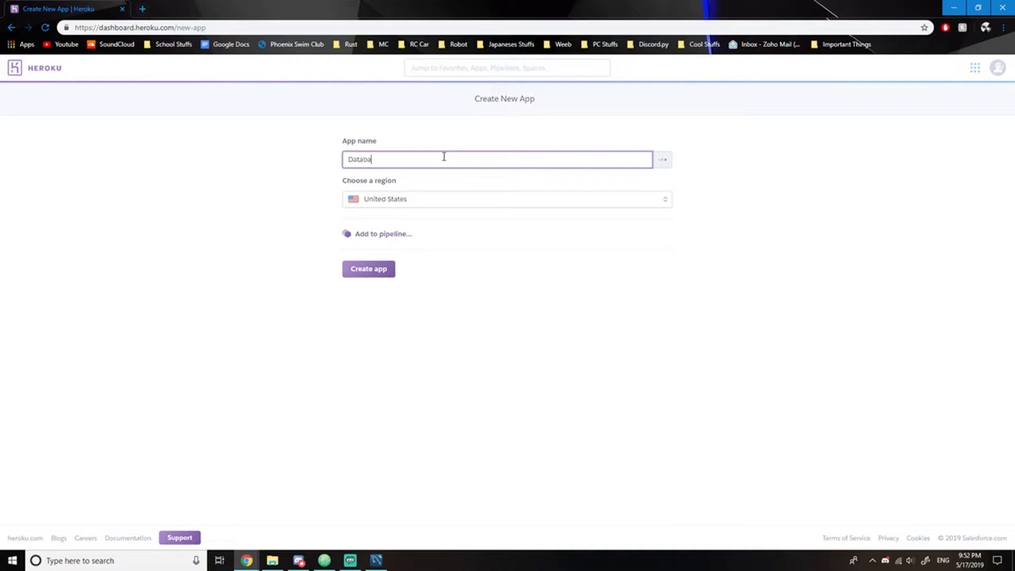
{"action": "type", "text": "se"}
{"action": "key", "text": "BackSpace"}
{"action": "key", "text": "BackSpace"}
{"action": "key", "text": "BackSpace"}
{"action": "key", "text": "BackSpace"}
{"action": "key", "text": "BackSpace"}
{"action": "key", "text": "BackSpace"}
{"action": "key", "text": "BackSpace"}
{"action": "key", "text": "BackSpace"}
{"action": "type", "text": "database-"}
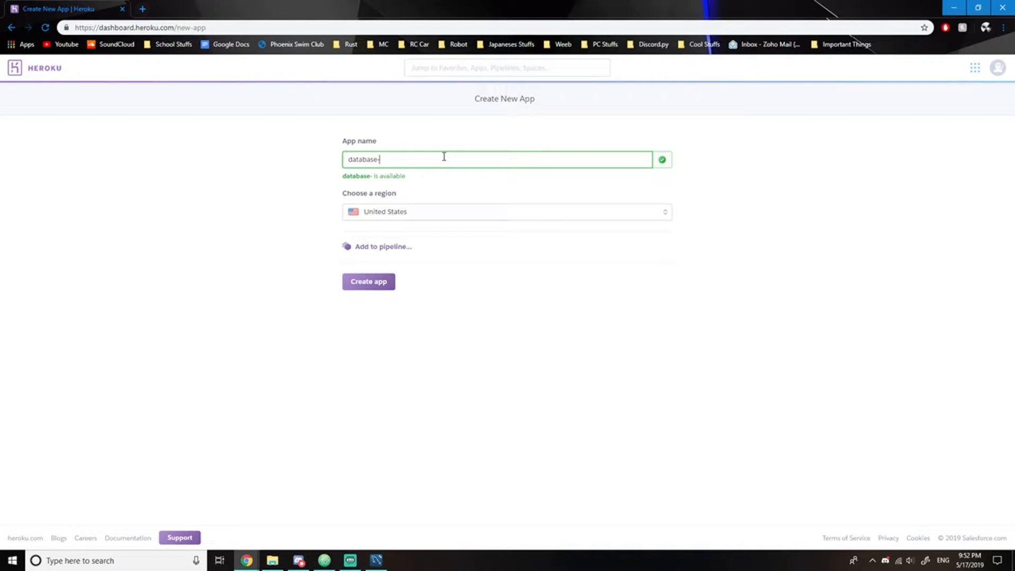
{"action": "type", "text": "tutorial"}
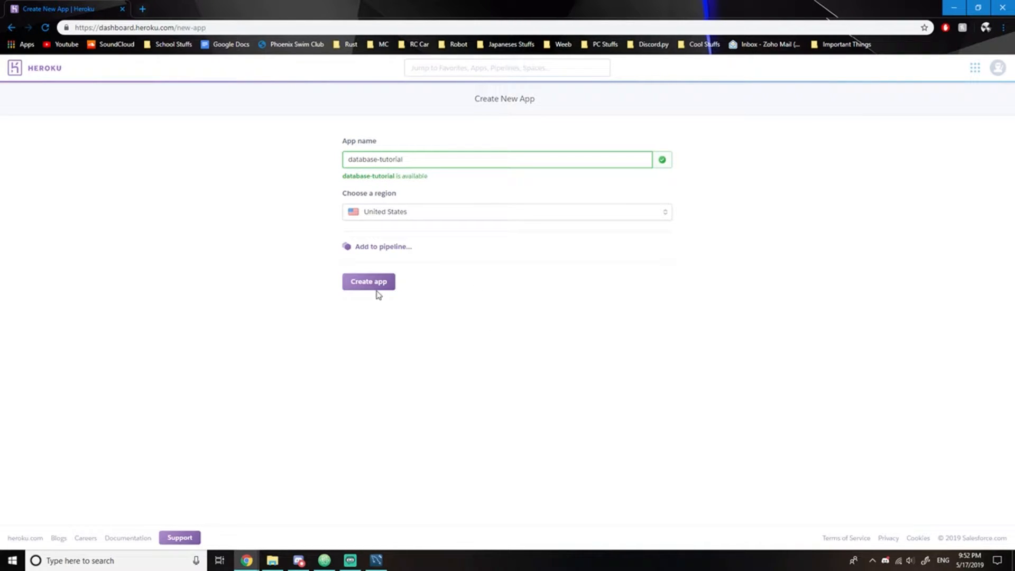
{"action": "left_click", "coordinate": [369, 284]}
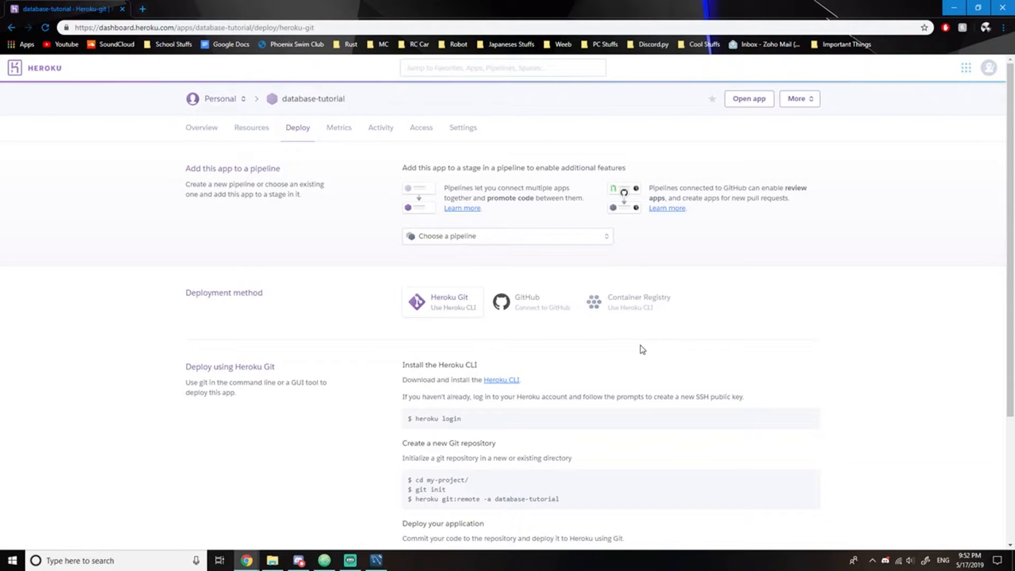
Look over the deployment instructions of the database-tutorial app, and open the app's resources
{"action": "scroll", "coordinate": [640, 346], "scroll_direction": "down", "scroll_amount": 3}
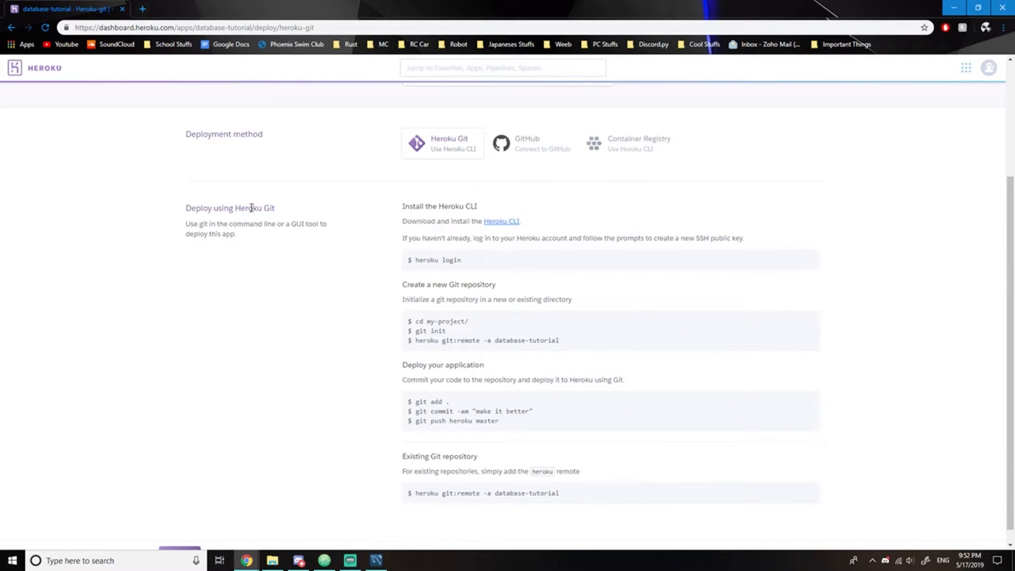
{"action": "scroll", "coordinate": [214, 208], "scroll_direction": "up", "scroll_amount": 1}
{"action": "scroll", "coordinate": [476, 381], "scroll_direction": "down", "scroll_amount": 1}
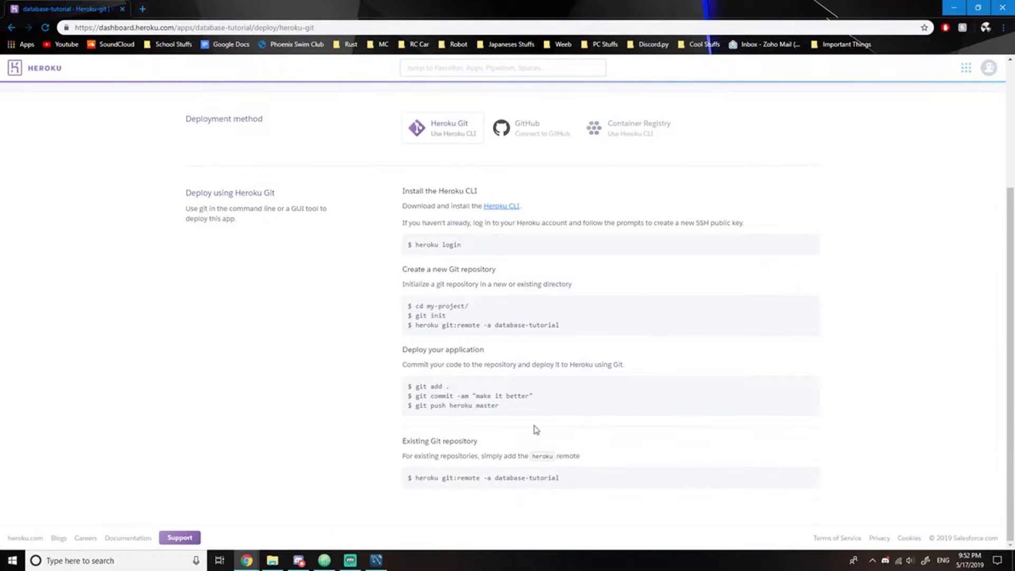
{"action": "scroll", "coordinate": [423, 439], "scroll_direction": "up", "scroll_amount": 2}
{"action": "scroll", "coordinate": [414, 442], "scroll_direction": "up", "scroll_amount": 1}
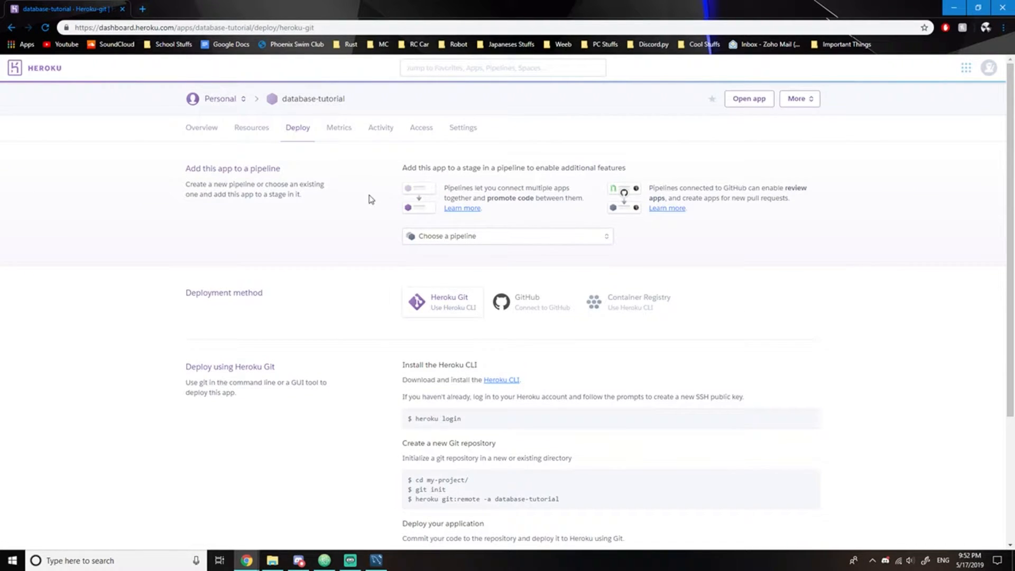
{"action": "left_click", "coordinate": [249, 133]}
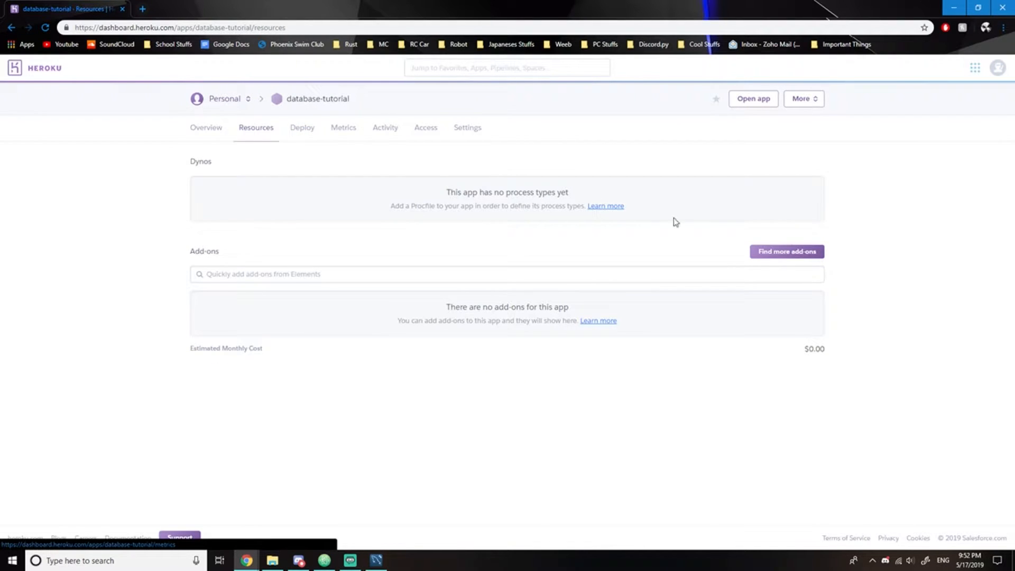
Find ClearDB MySQL among the Data Stores in the Heroku add-ons marketplace and start its installation
{"action": "left_click", "coordinate": [793, 253]}
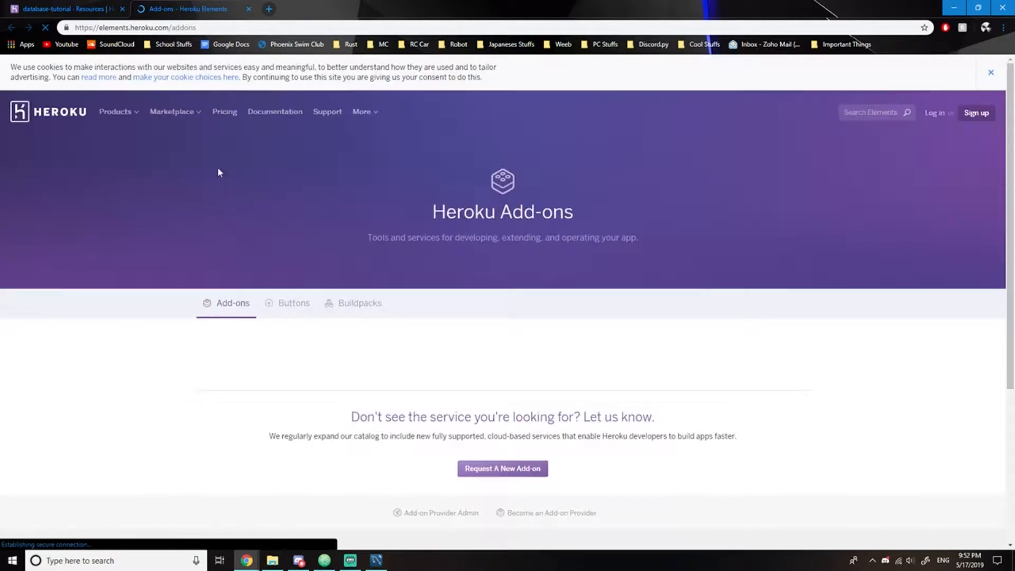
{"action": "scroll", "coordinate": [516, 335], "scroll_direction": "down", "scroll_amount": 2}
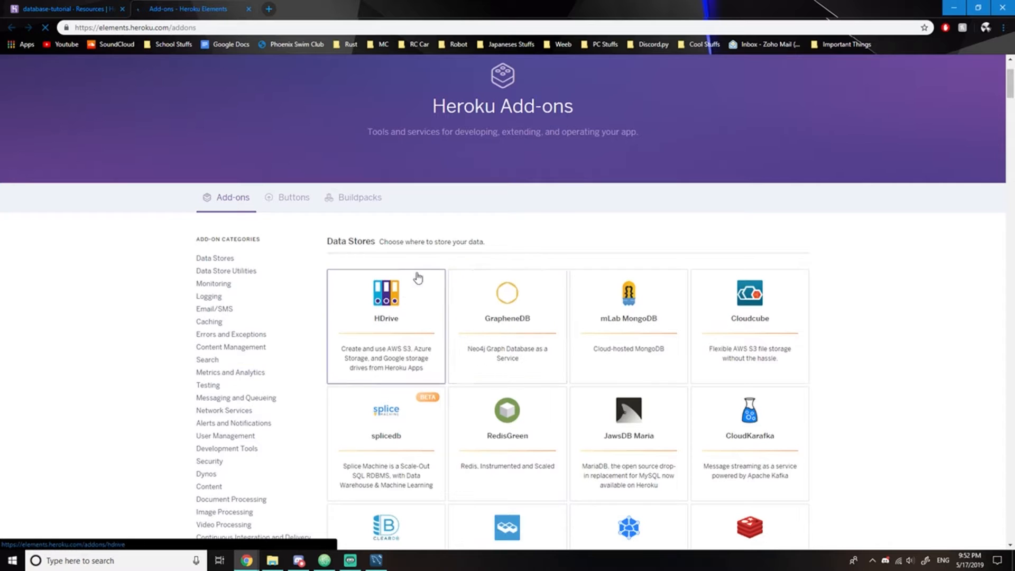
{"action": "scroll", "coordinate": [577, 340], "scroll_direction": "down", "scroll_amount": 1}
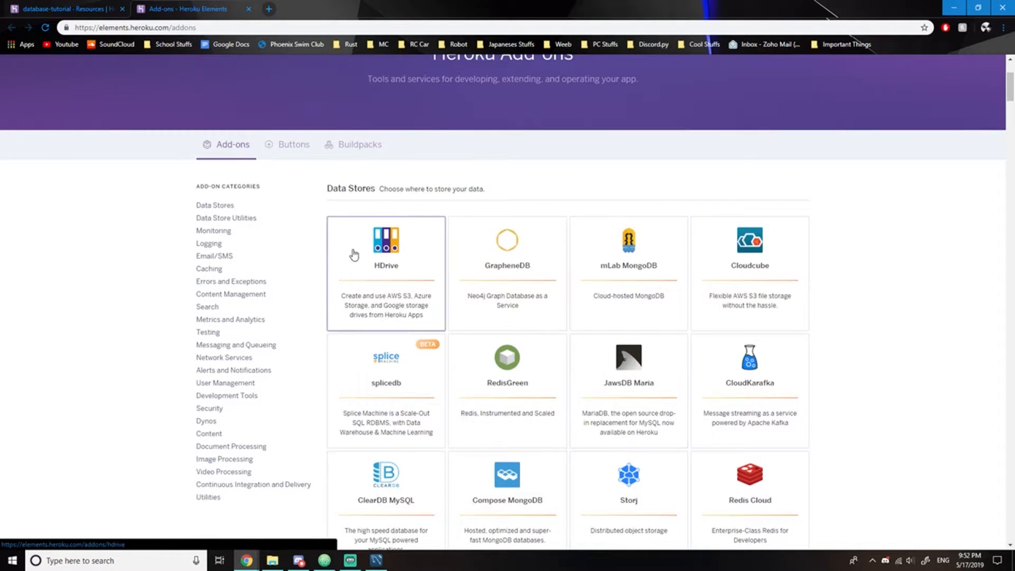
{"action": "scroll", "coordinate": [498, 367], "scroll_direction": "down", "scroll_amount": 4}
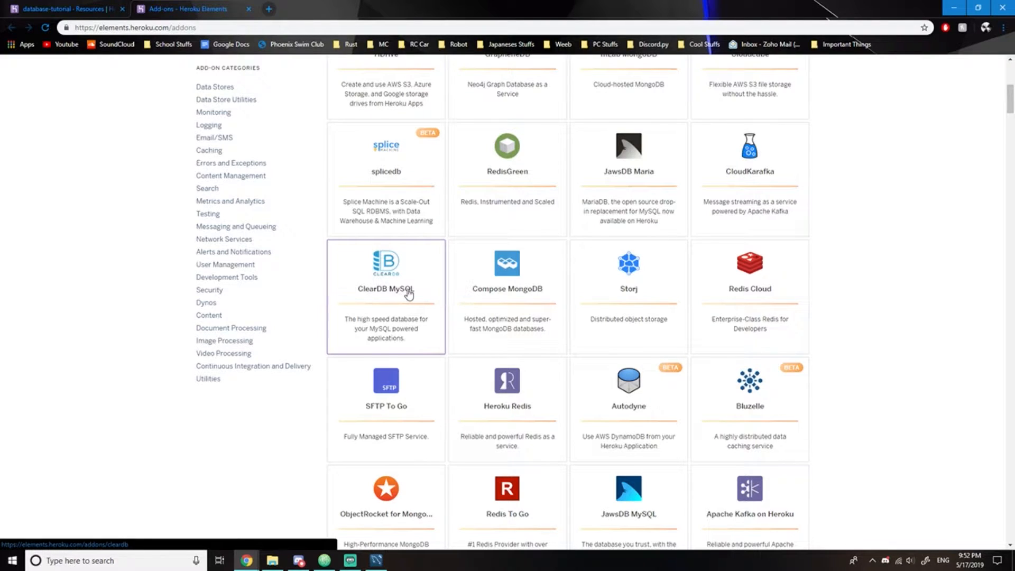
{"action": "left_click", "coordinate": [384, 269]}
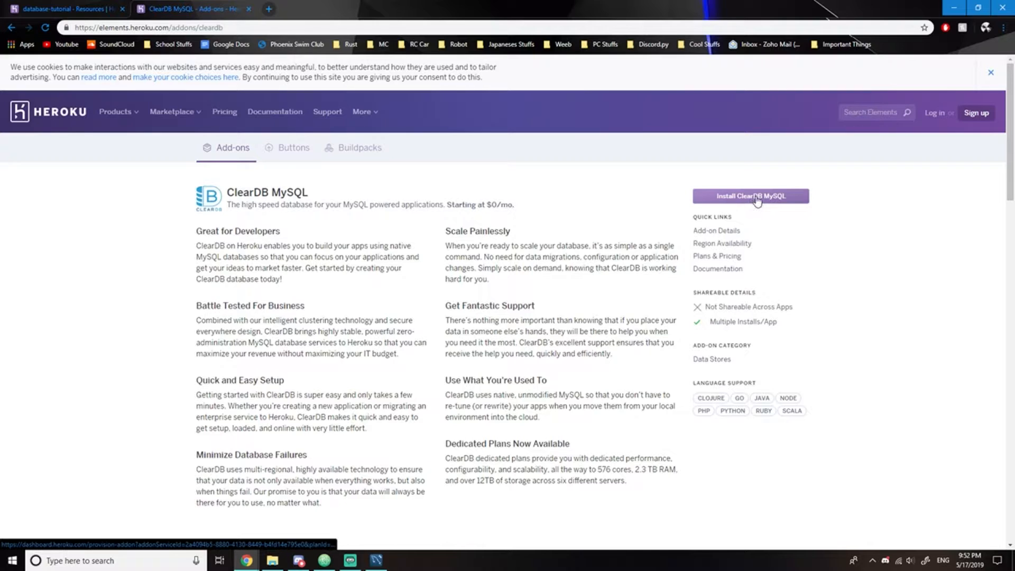
{"action": "left_click", "coordinate": [756, 197]}
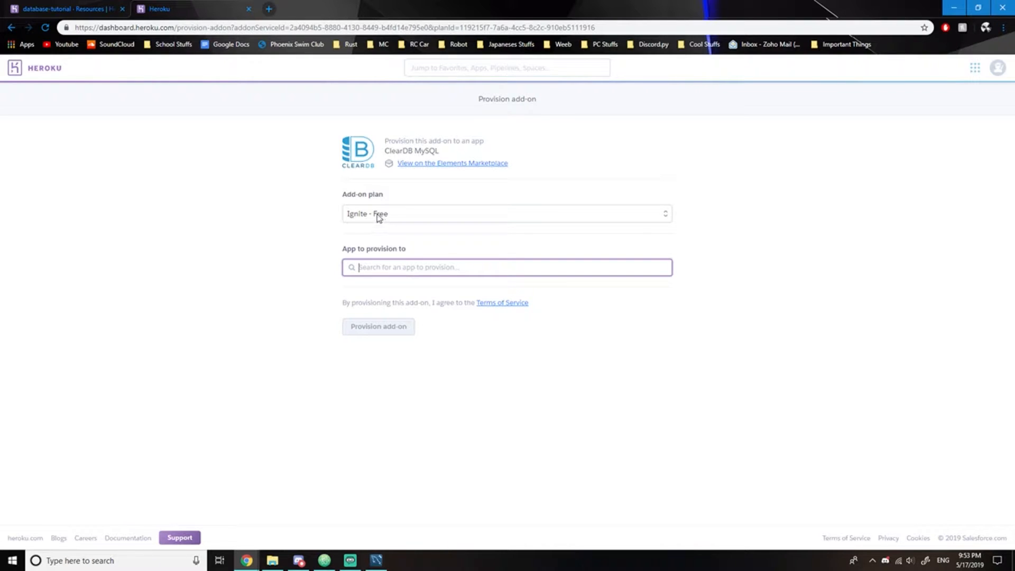
Provision the ClearDB MySQL add-on on the Ignite - Free plan to the database-tutorial app
{"action": "left_click", "coordinate": [378, 217]}
{"action": "left_click", "coordinate": [382, 227]}
{"action": "left_click", "coordinate": [392, 268]}
{"action": "type", "text": "data"}
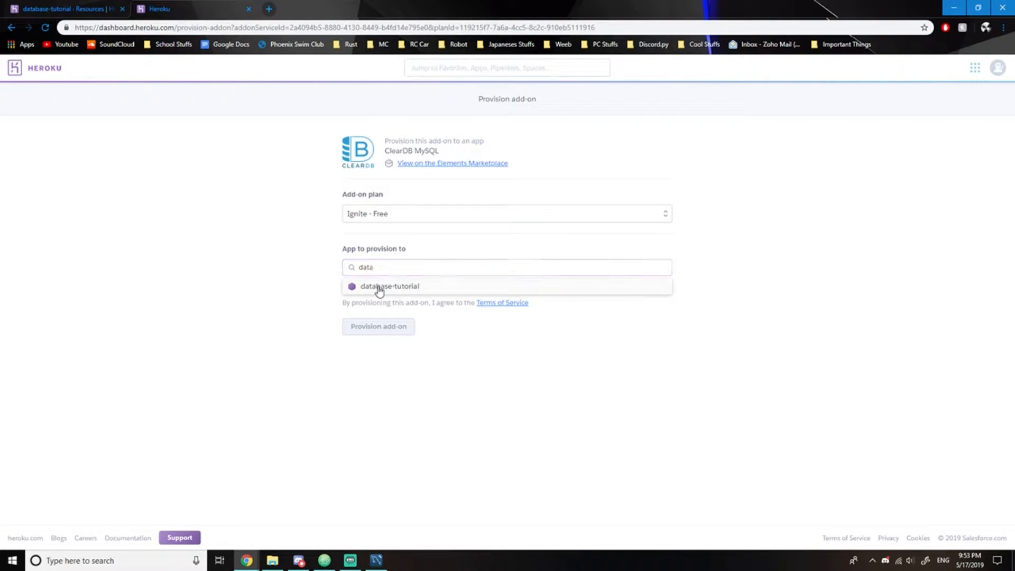
{"action": "left_click", "coordinate": [379, 288]}
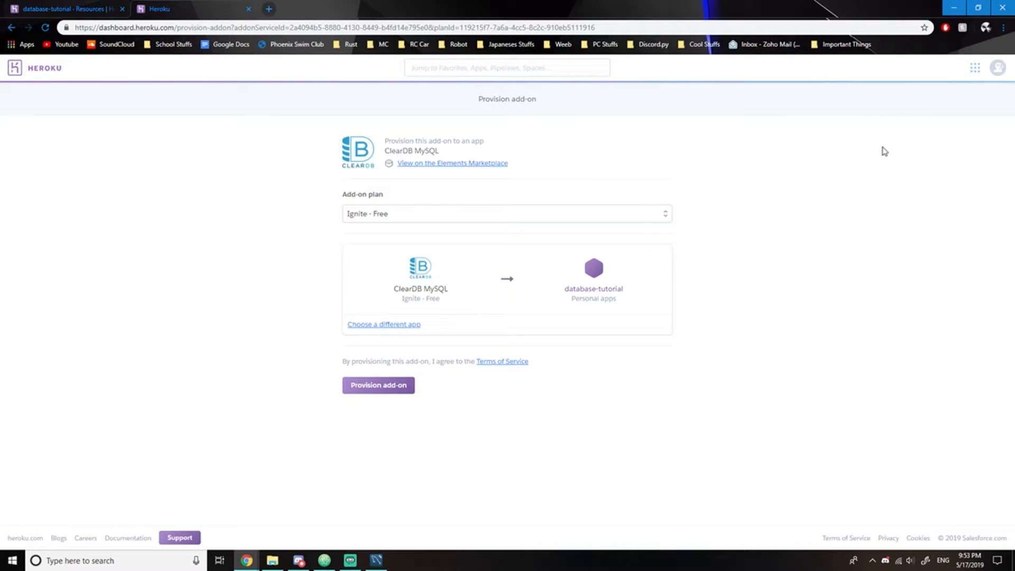
{"action": "left_click", "coordinate": [377, 389]}
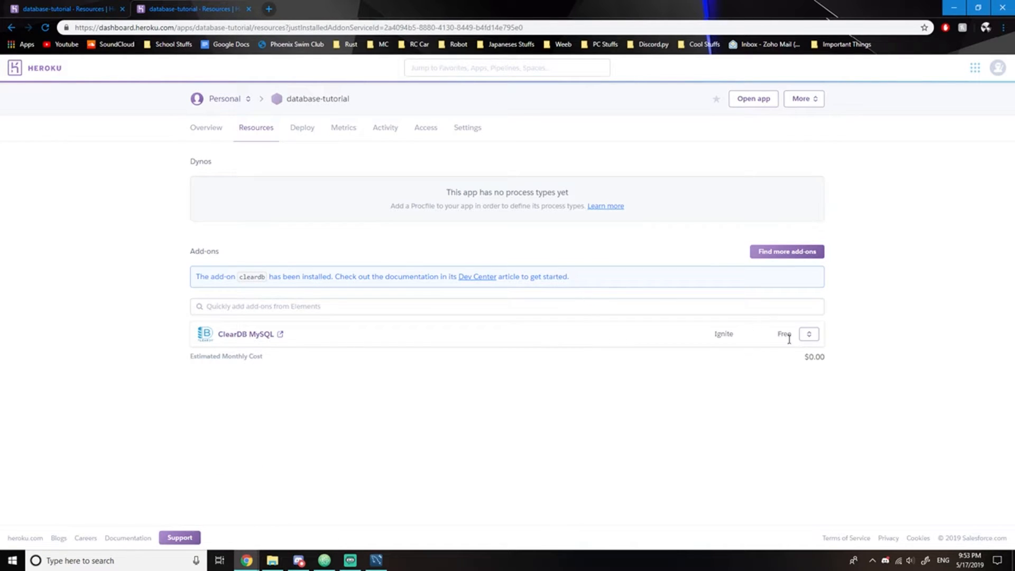
Try to modify the installed ClearDB MySQL add-on's plan by provisioning Ignite – Free, and close the plan dialog
{"action": "left_click_drag", "start_coordinate": [770, 335], "coordinate": [795, 337]}
{"action": "left_click", "coordinate": [809, 334]}
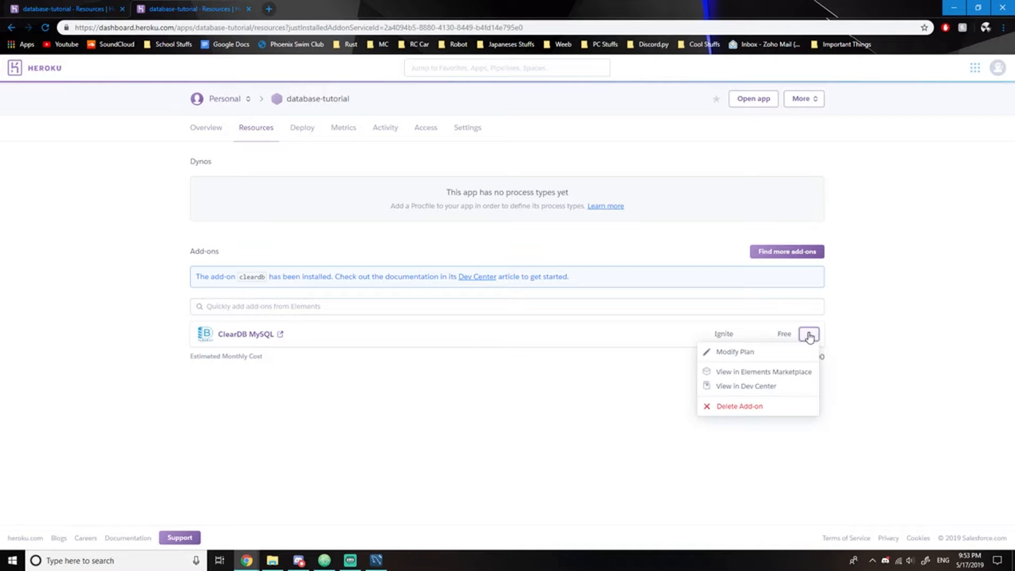
{"action": "left_click", "coordinate": [755, 353]}
{"action": "left_click", "coordinate": [442, 194]}
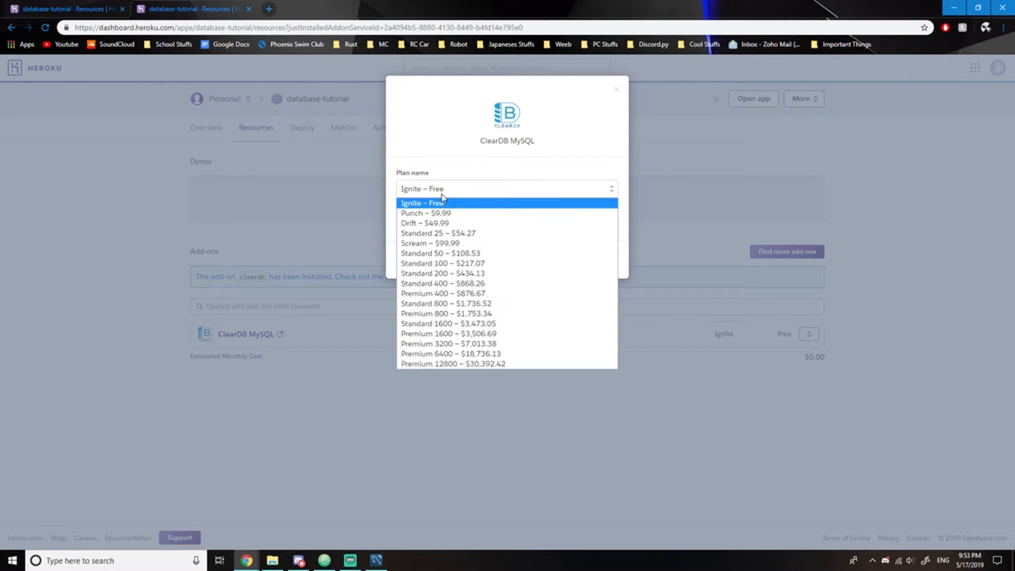
{"action": "left_click", "coordinate": [429, 206]}
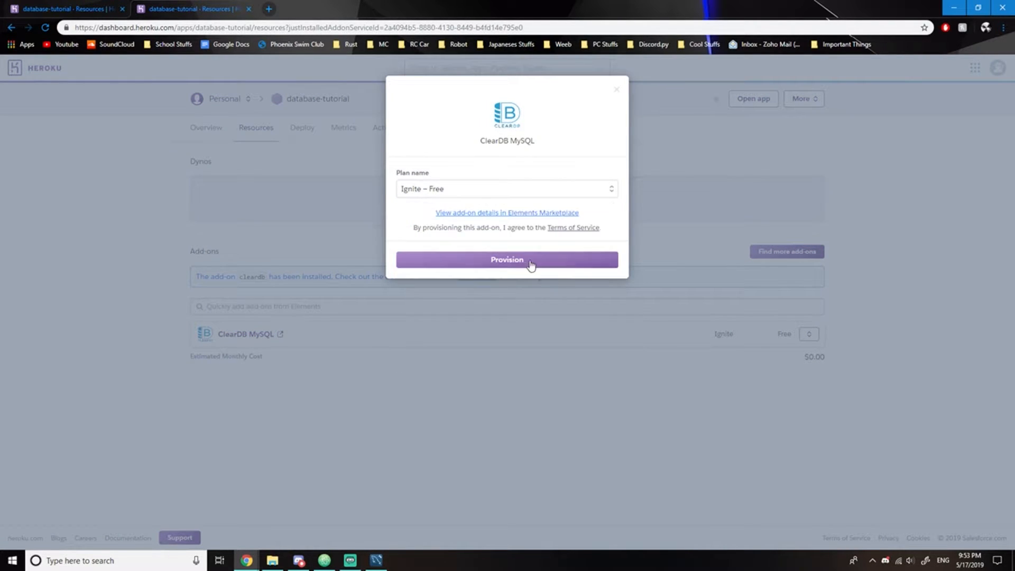
{"action": "left_click", "coordinate": [509, 262]}
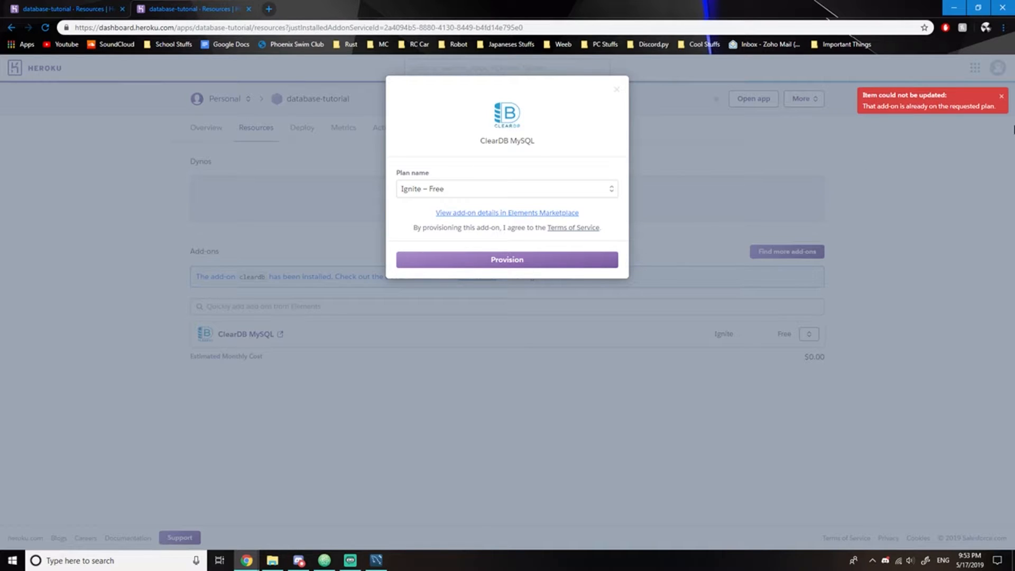
{"action": "left_click", "coordinate": [617, 90]}
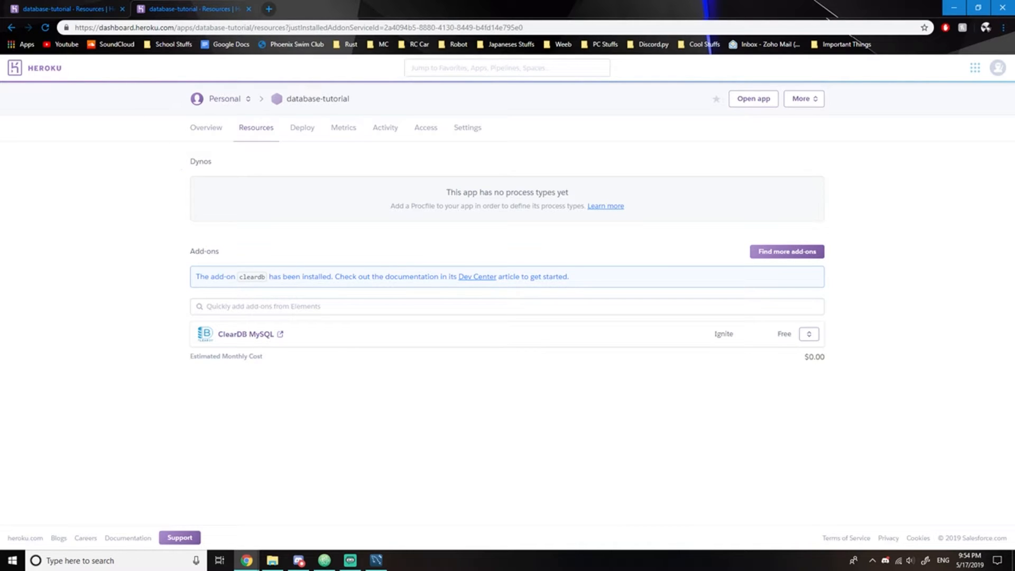
{"action": "key", "text": "alt+Tab"}
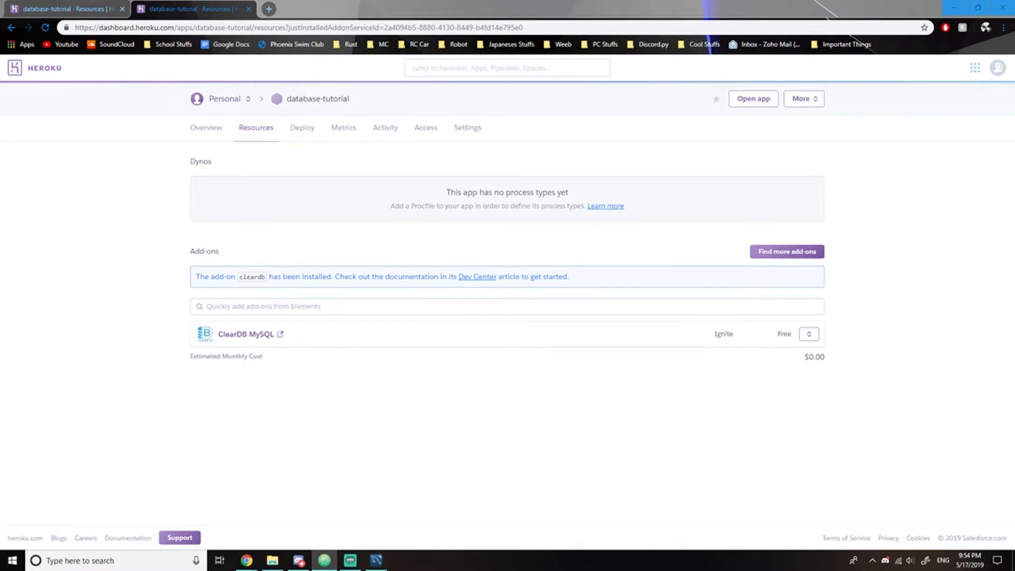
{"action": "left_click", "coordinate": [269, 9]}
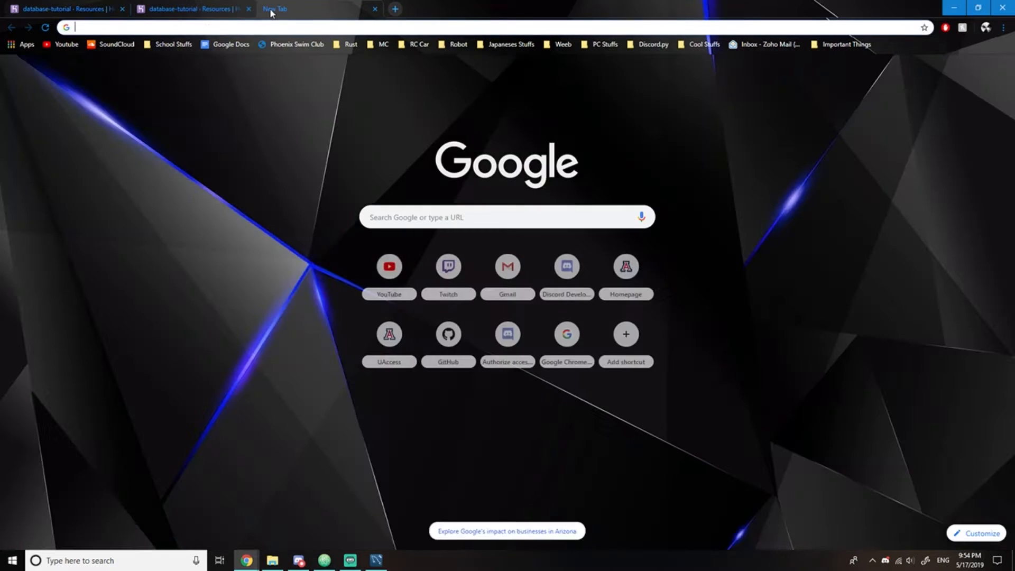
{"action": "type", "text": "https://www.mysql.com/products/workbench/"}
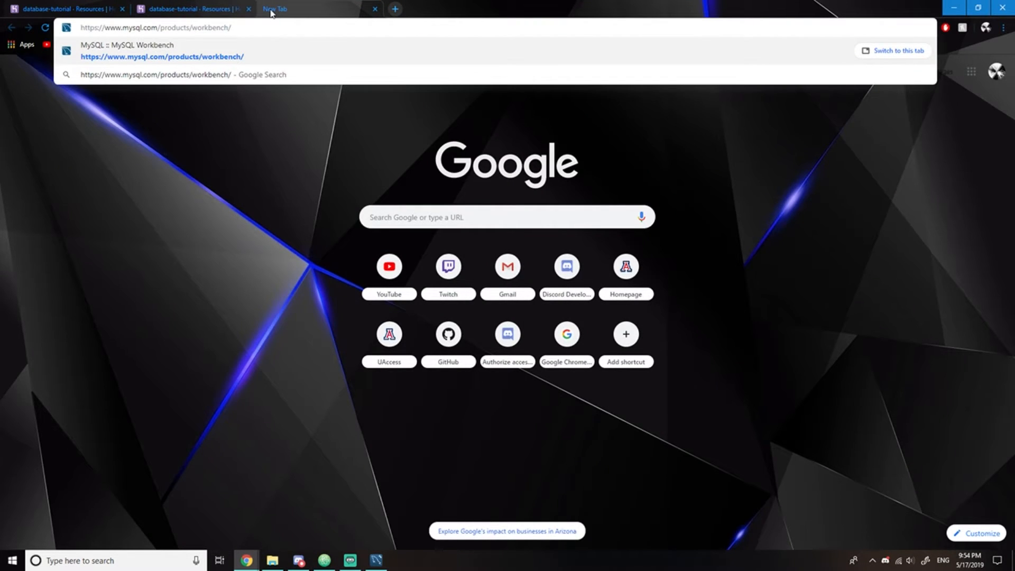
{"action": "key", "text": "Return"}
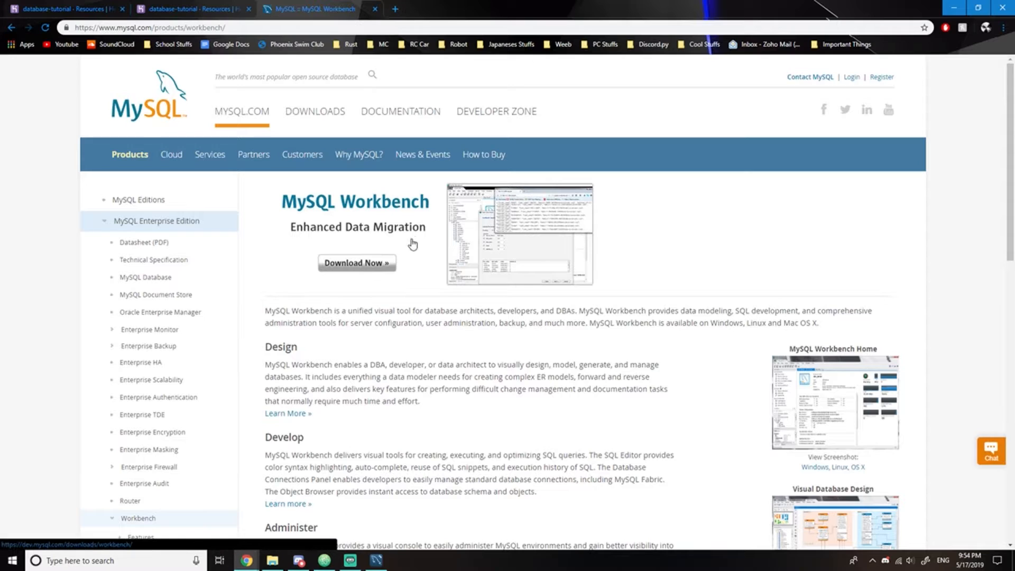
{"action": "scroll", "coordinate": [626, 274], "scroll_direction": "down", "scroll_amount": 1}
{"action": "scroll", "coordinate": [627, 274], "scroll_direction": "up", "scroll_amount": 1}
Launch the MySQL Workbench desktop application, close its web page in the browser, and maximize the Workbench window
{"action": "left_click", "coordinate": [146, 565]}
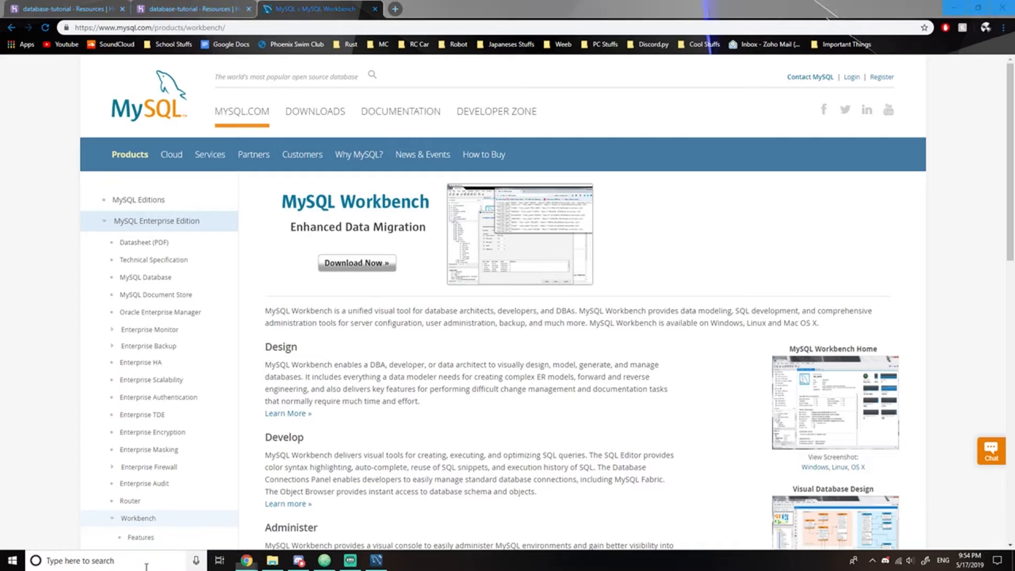
{"action": "type", "text": "work"}
{"action": "key", "text": "Return"}
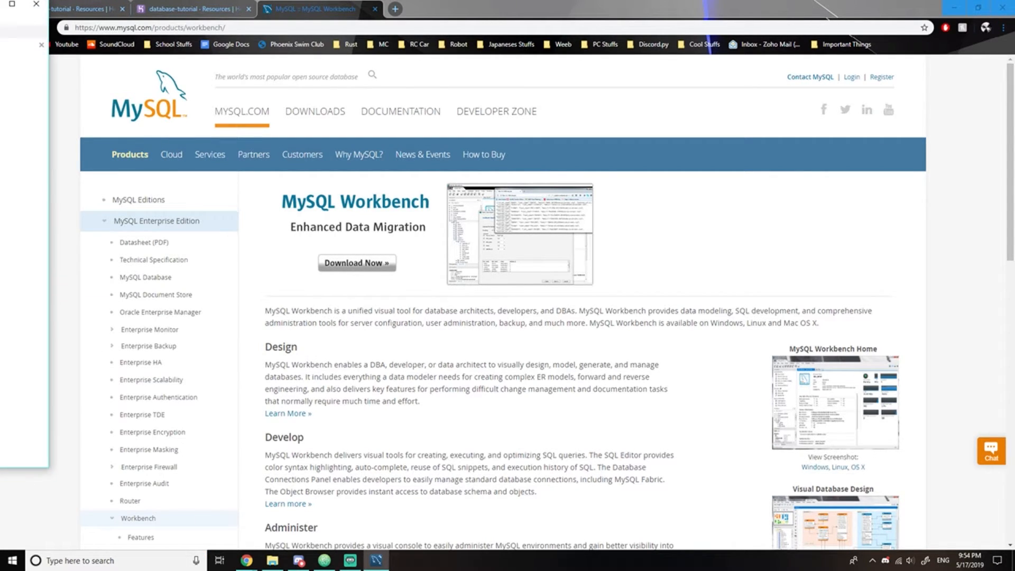
{"action": "left_click", "coordinate": [374, 10]}
{"action": "left_click", "coordinate": [376, 560]}
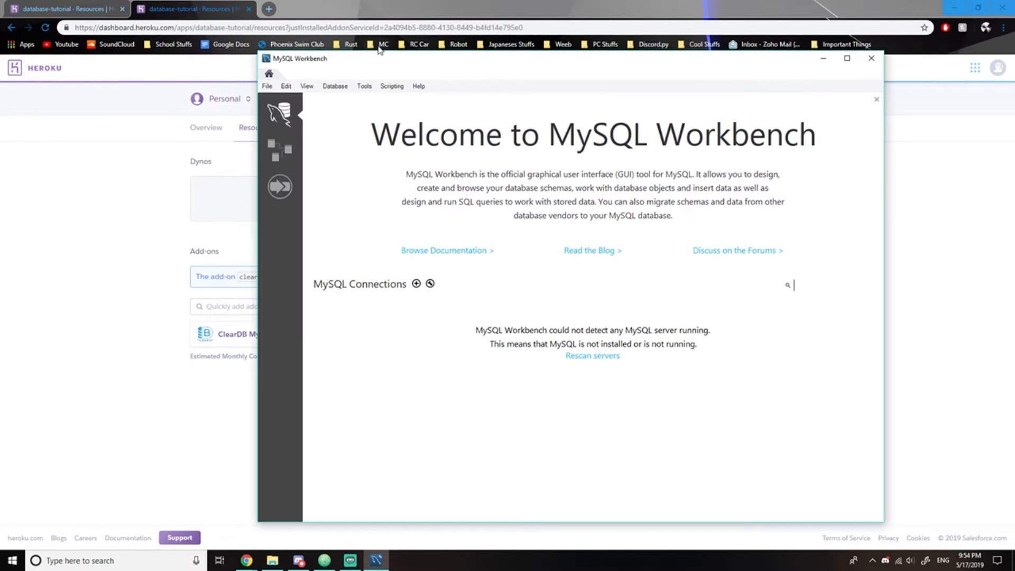
{"action": "left_click_drag", "start_coordinate": [382, 62], "coordinate": [290, 129]}
{"action": "double_click", "coordinate": [291, 129]}
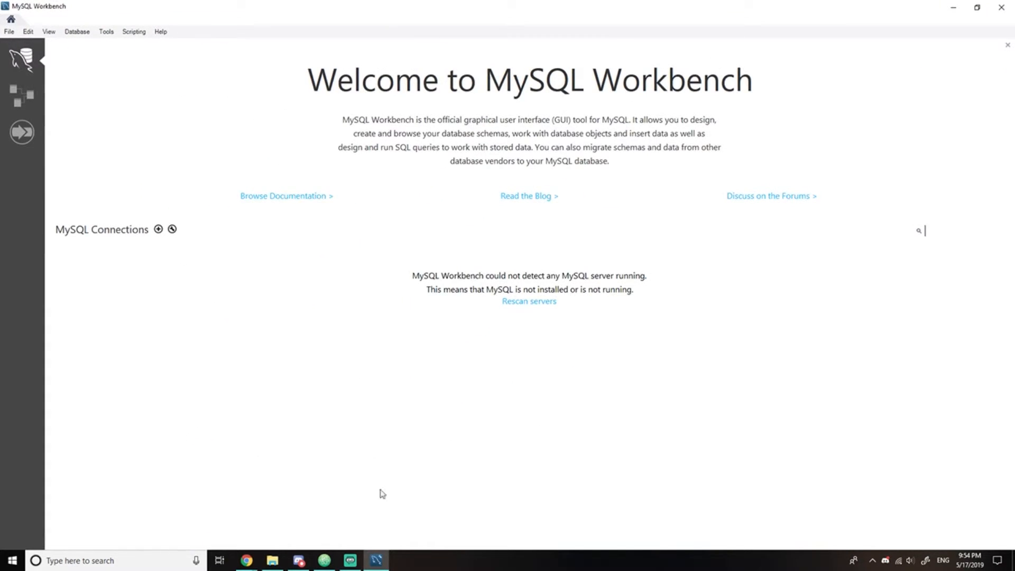
Switch to the Heroku page in Chrome, open the ClearDB MySQL dashboard, and view the database's Backups & Jobs and System Information credentials
{"action": "mouse_move", "coordinate": [246, 561]}
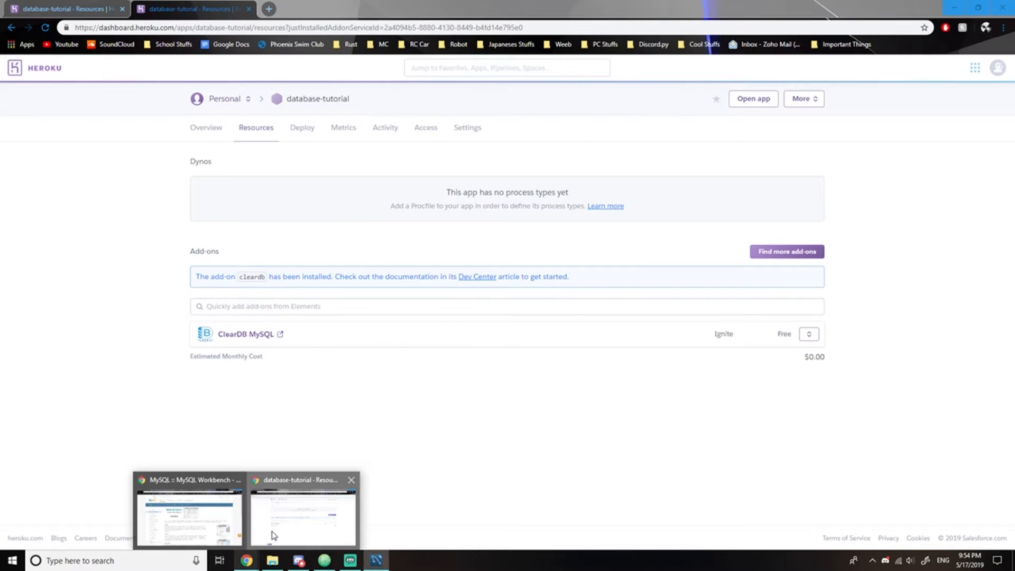
{"action": "left_click", "coordinate": [274, 536]}
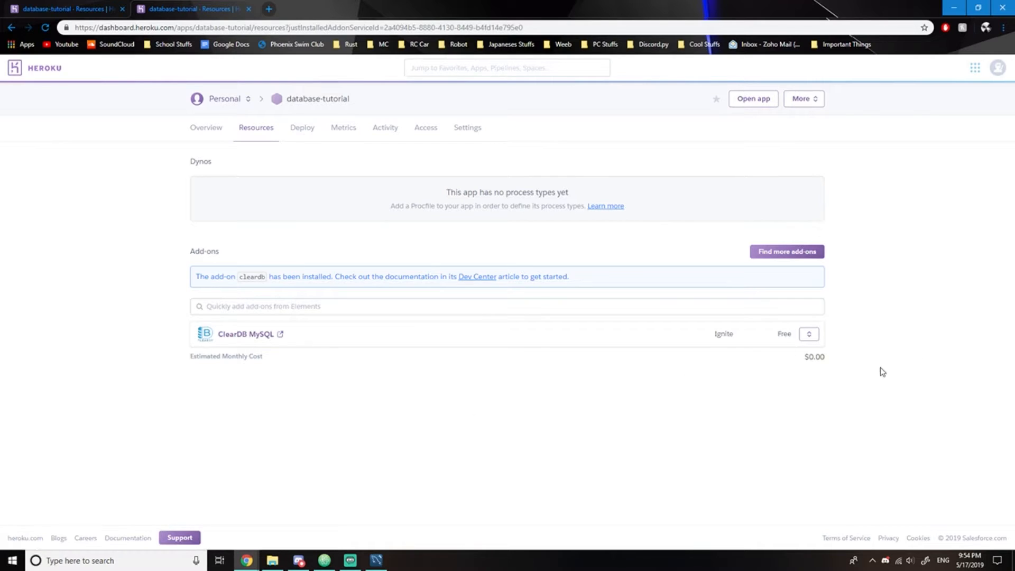
{"action": "left_click", "coordinate": [241, 337]}
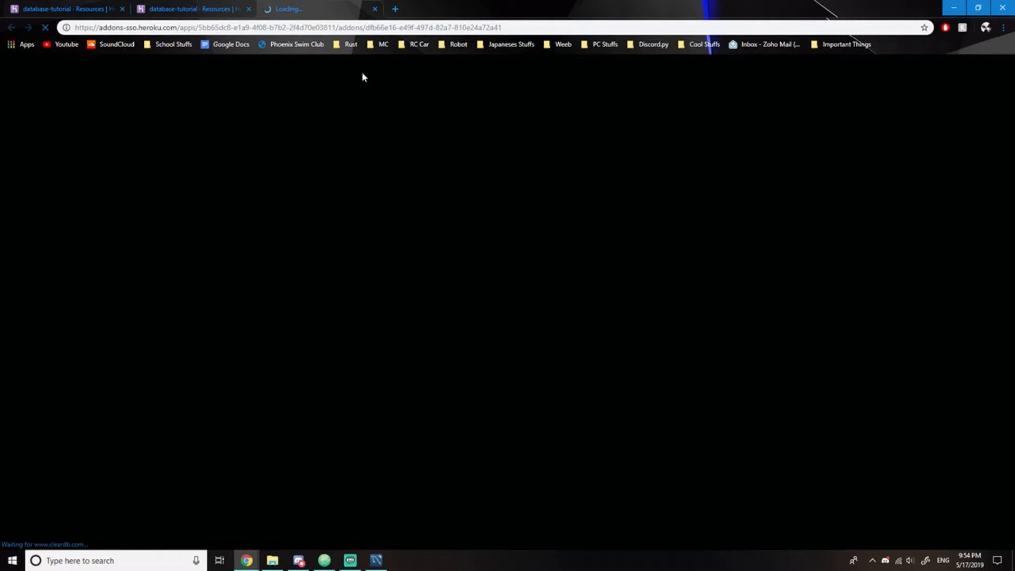
{"action": "left_click", "coordinate": [206, 6]}
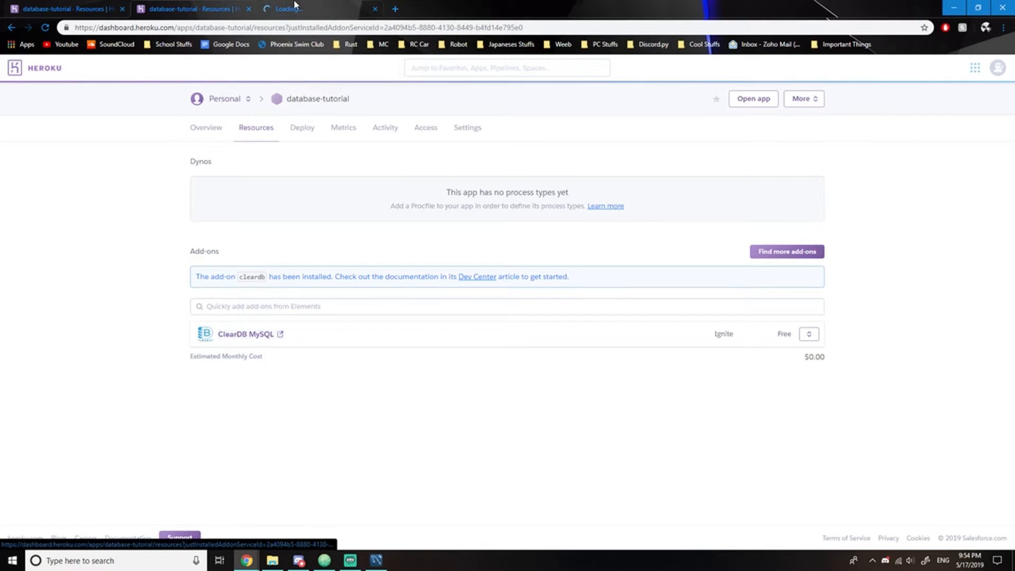
{"action": "left_click", "coordinate": [243, 335]}
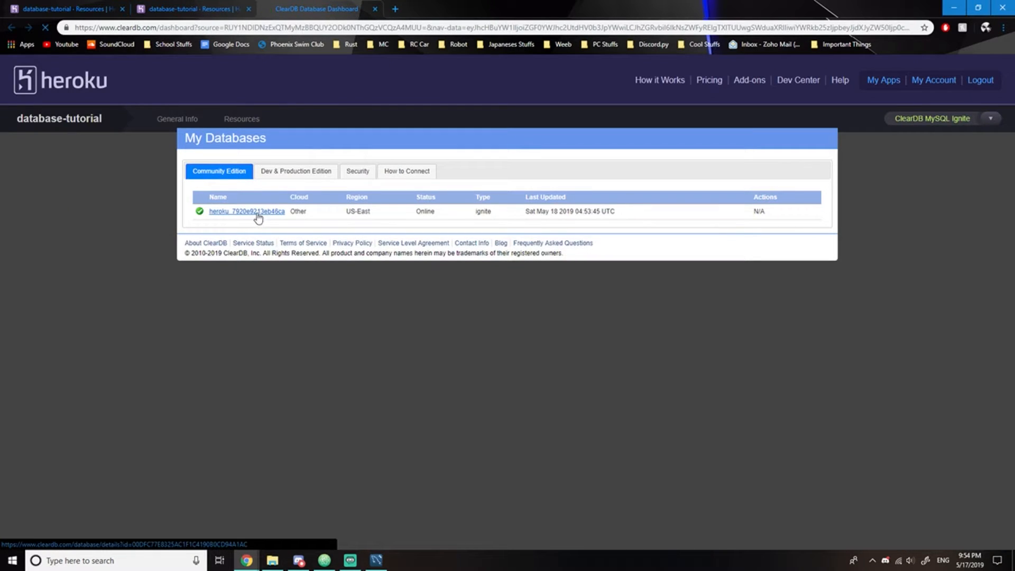
{"action": "left_click", "coordinate": [261, 213]}
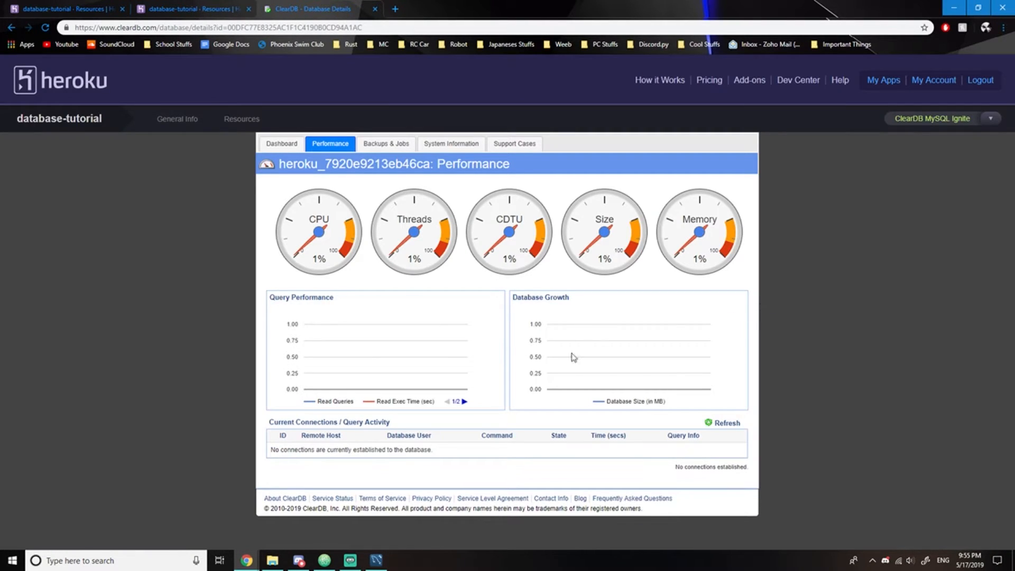
{"action": "left_click", "coordinate": [395, 143]}
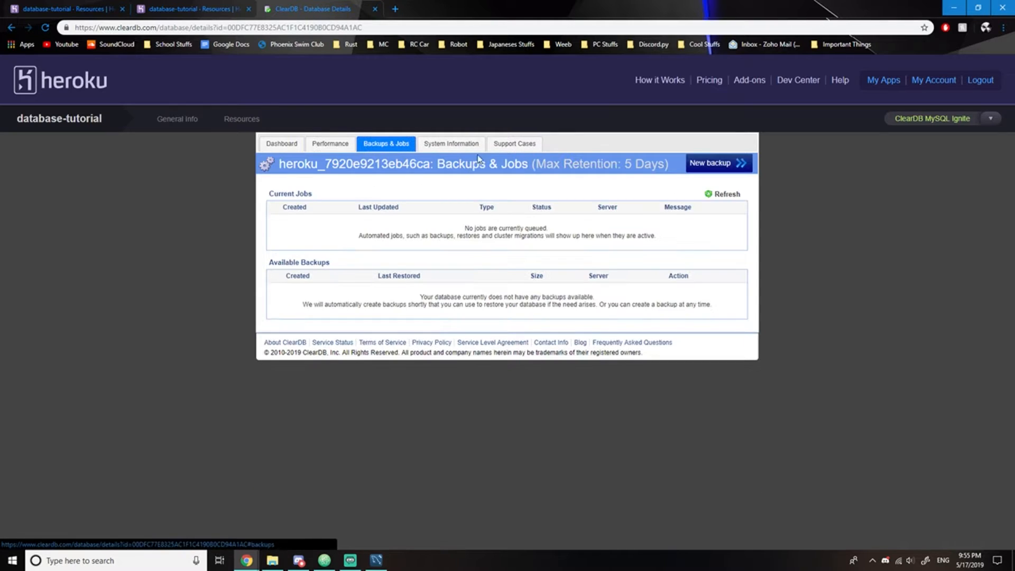
{"action": "left_click", "coordinate": [448, 148]}
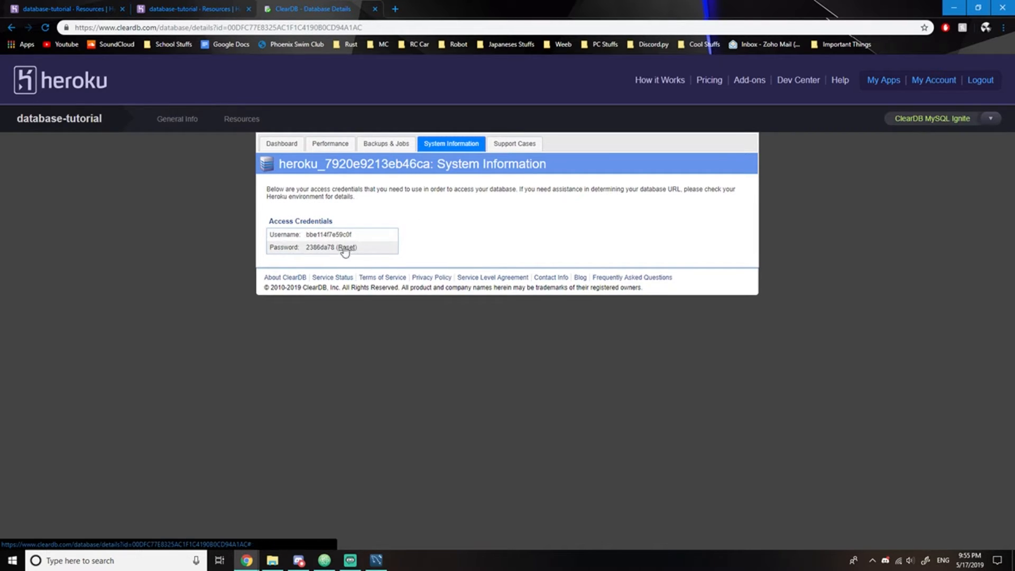
Close the ClearDB page and reveal the config vars in the database-tutorial app's settings
{"action": "left_click", "coordinate": [375, 9]}
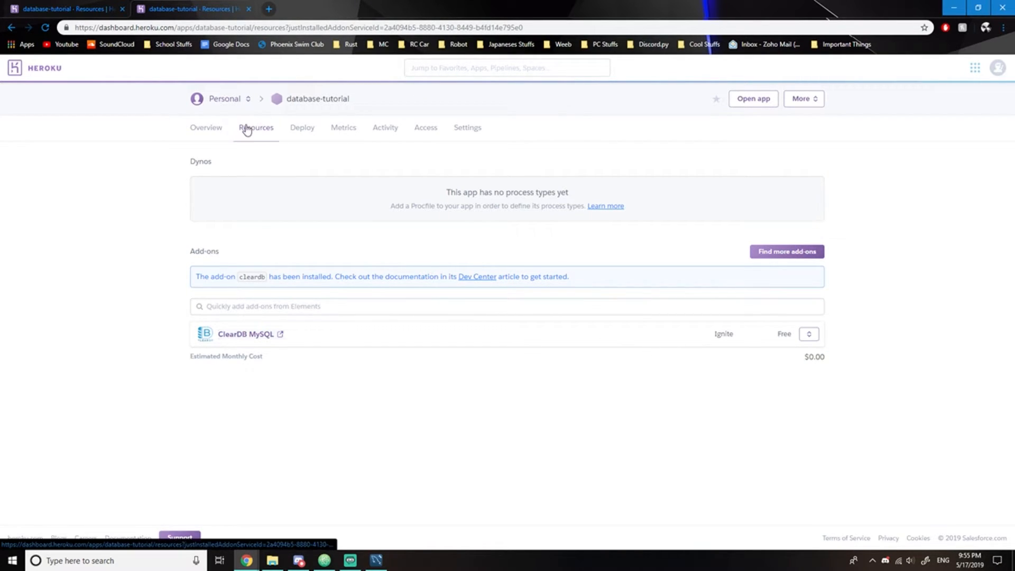
{"action": "left_click", "coordinate": [467, 133]}
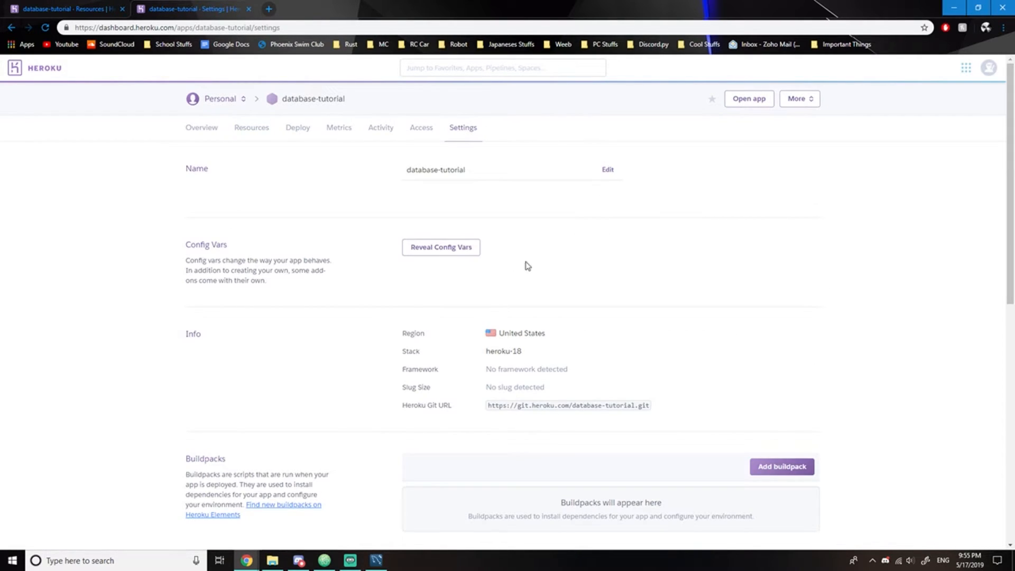
{"action": "left_click", "coordinate": [438, 252]}
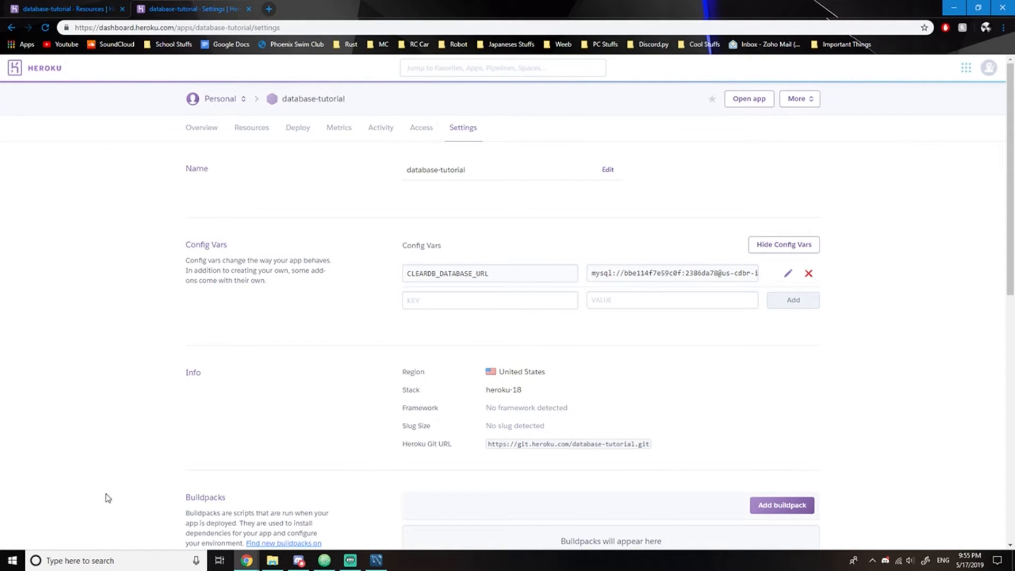
Launch Sublime Text 3, decline the update download, and clear all existing text from the open document
{"action": "left_click", "coordinate": [102, 562]}
{"action": "type", "text": "subl"}
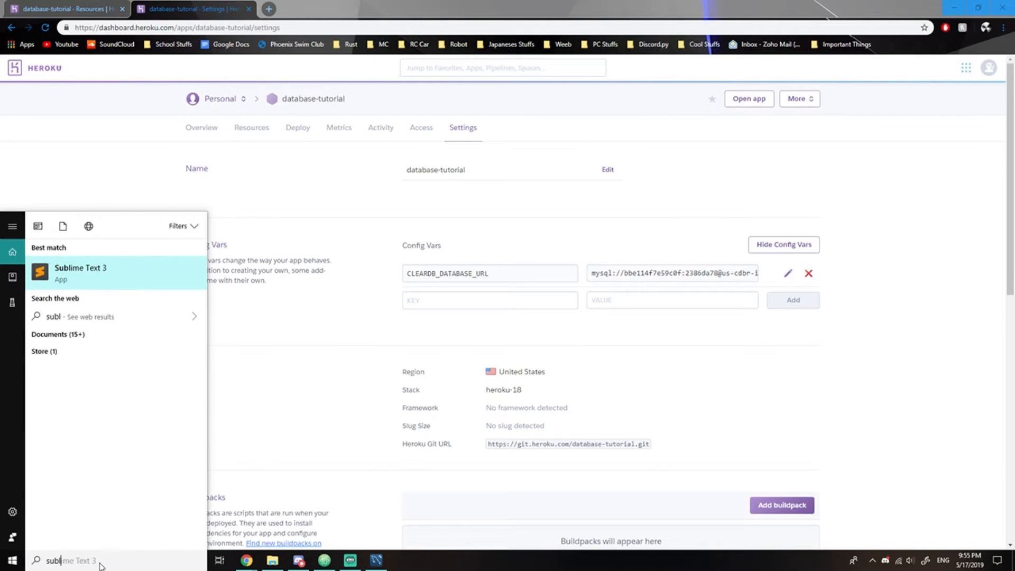
{"action": "key", "text": "Return"}
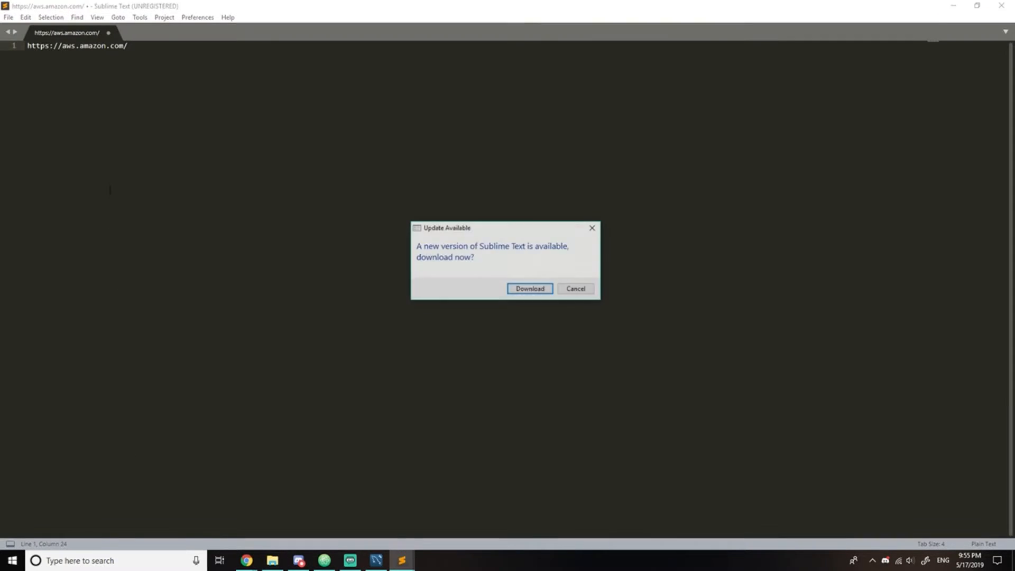
{"action": "left_click", "coordinate": [563, 286]}
{"action": "key", "text": "ctrl+a"}
{"action": "key", "text": "BackSpace"}
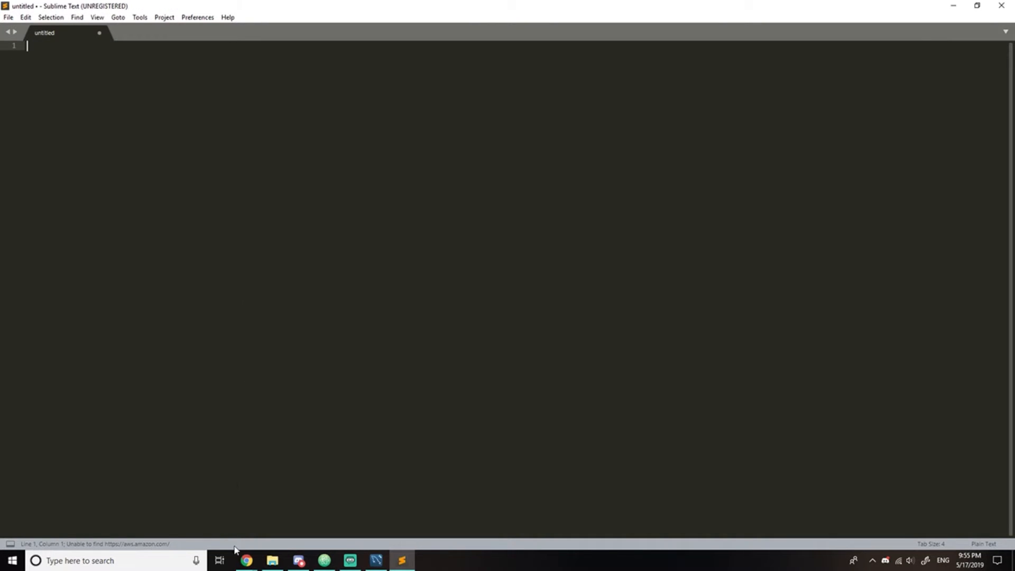
Copy the CLEARDB_DATABASE_URL value, including its password, from Heroku's config vars into the empty Sublime Text document
{"action": "mouse_move", "coordinate": [246, 561]}
{"action": "left_click", "coordinate": [312, 525]}
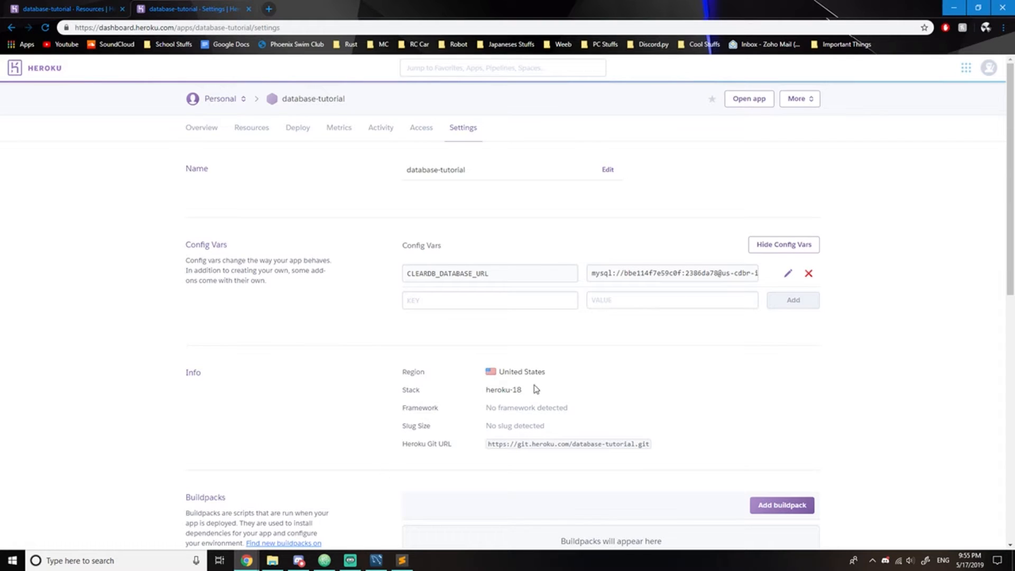
{"action": "triple_click", "coordinate": [611, 274]}
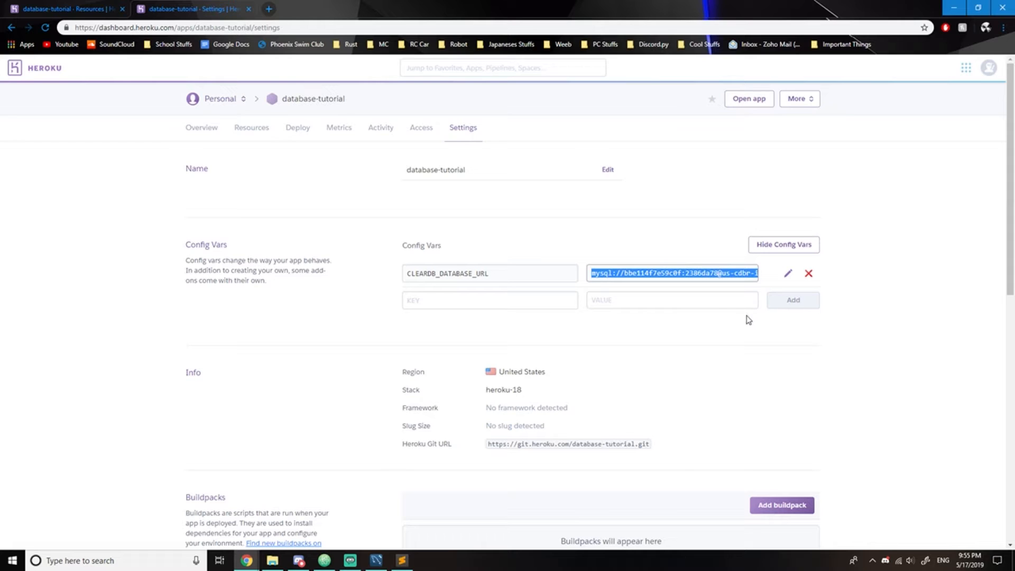
{"action": "right_click", "coordinate": [677, 277]}
{"action": "left_click", "coordinate": [698, 289]}
{"action": "left_click", "coordinate": [402, 560]}
{"action": "right_click", "coordinate": [249, 195]}
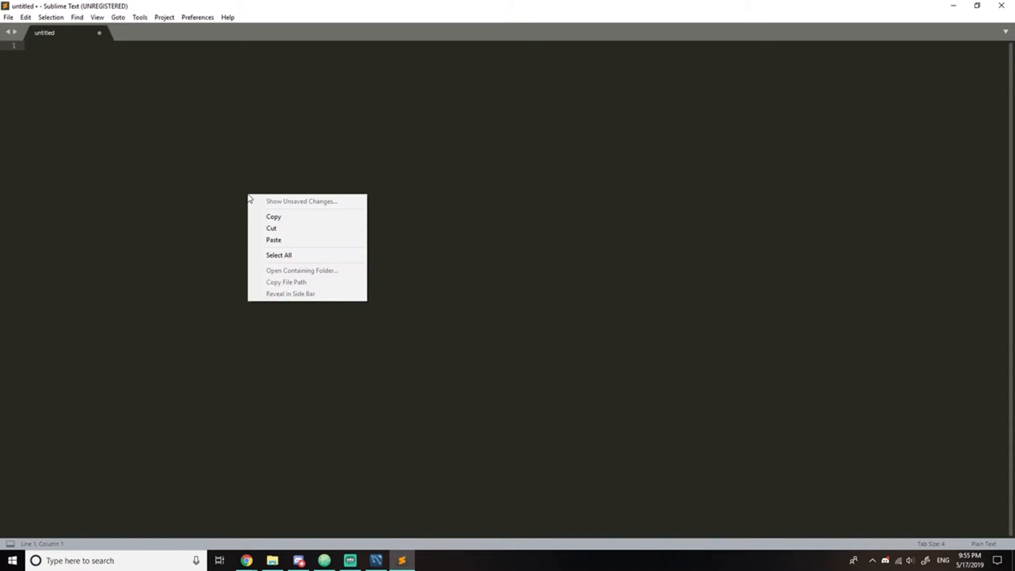
{"action": "left_click", "coordinate": [295, 243]}
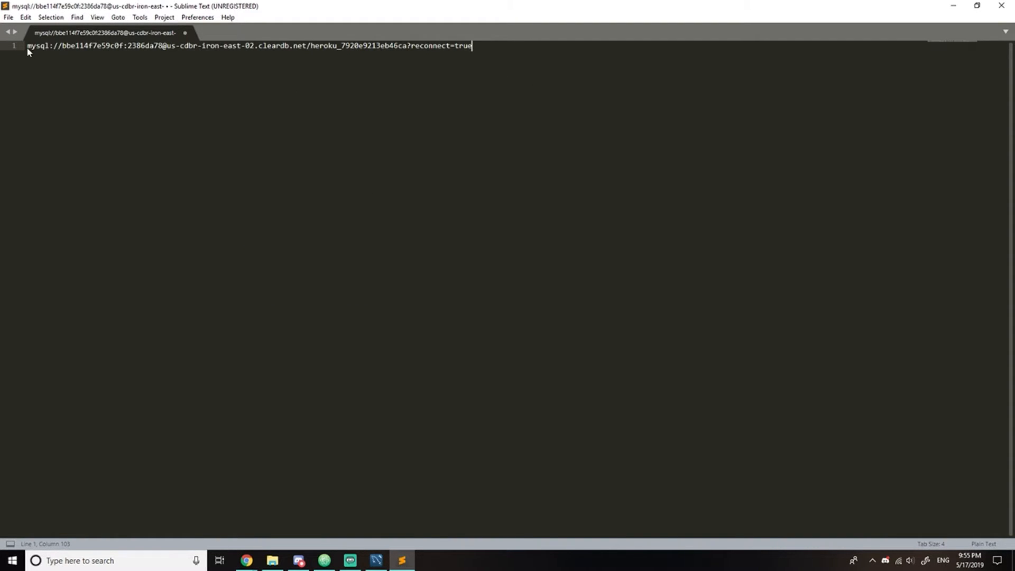
Split the database URL onto separate lines for mysql://, username, colon, password, @ sign, hostname and the path beginning with the slash
{"action": "left_click_drag", "start_coordinate": [27, 45], "coordinate": [57, 46]}
{"action": "left_click", "coordinate": [61, 46]}
{"action": "key", "text": "Return"}
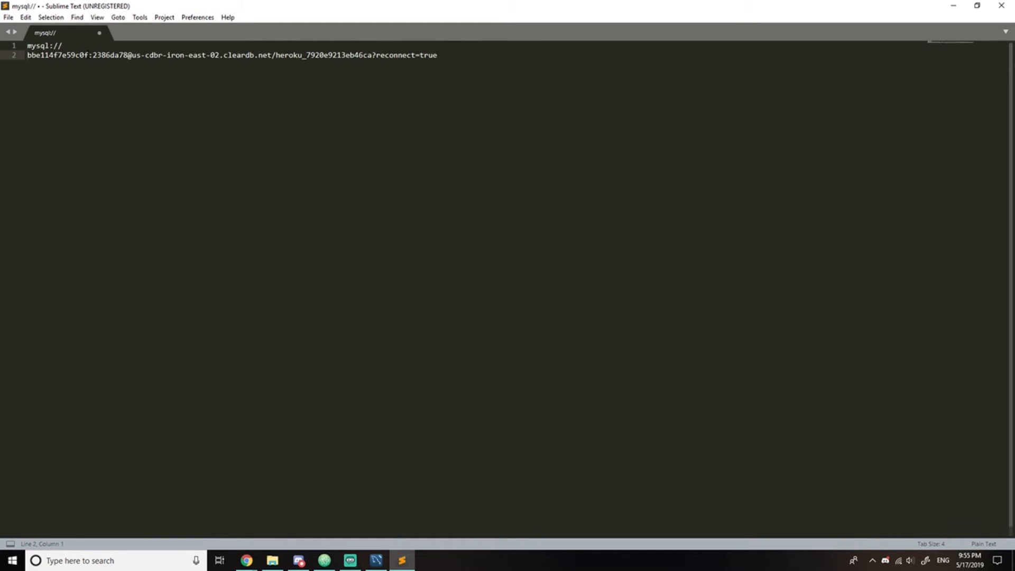
{"action": "key", "text": "Return"}
{"action": "key", "text": "Return"}
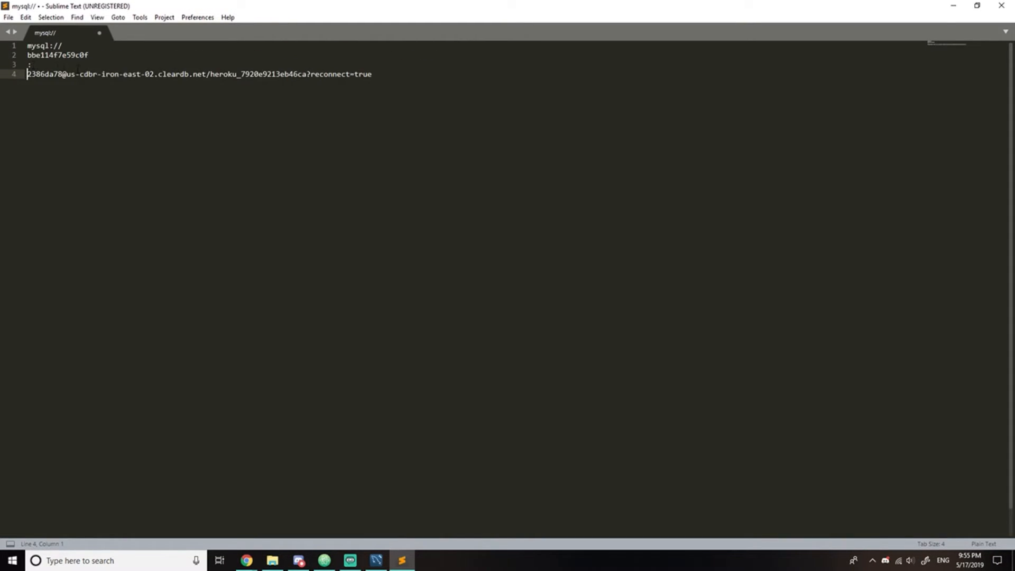
{"action": "left_click", "coordinate": [62, 74]}
{"action": "key", "text": "Return"}
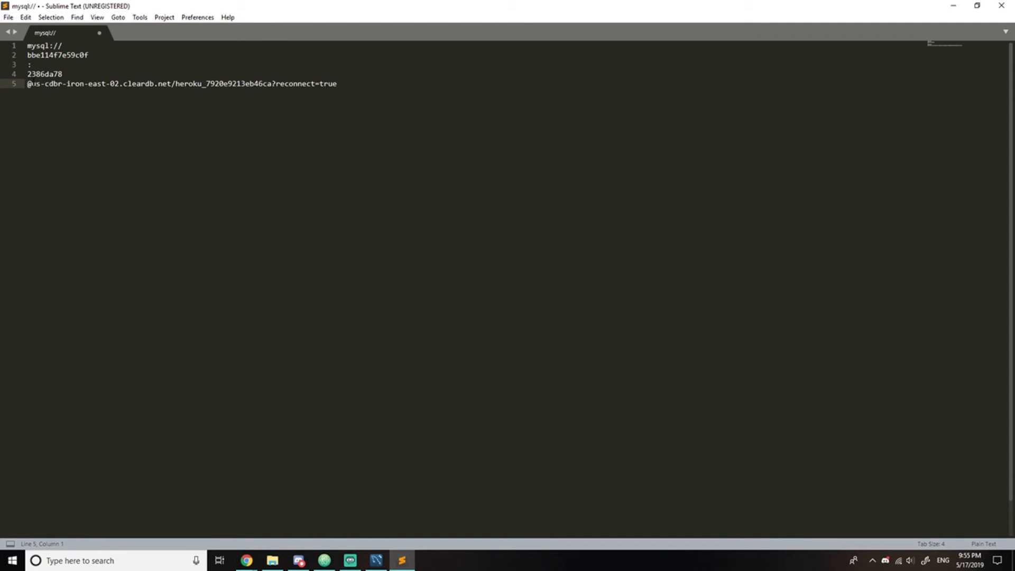
{"action": "left_click", "coordinate": [32, 83]}
{"action": "key", "text": "Return"}
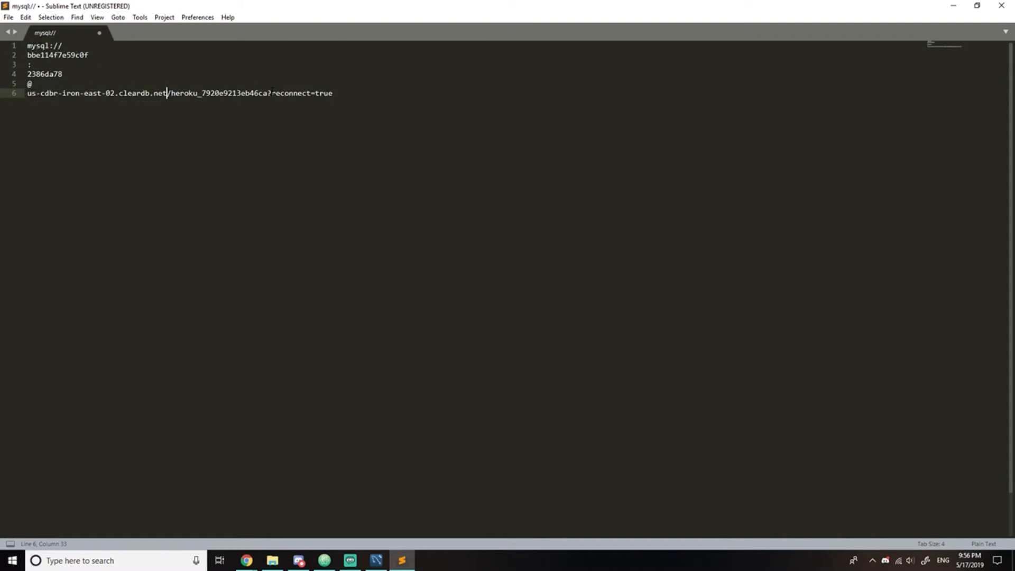
{"action": "key", "text": "Return"}
Try deleting the mysql:// prefix, the colon and @ separators and the trailing path from the split URL, and undo these deletions
{"action": "left_click_drag", "start_coordinate": [204, 105], "coordinate": [28, 46]}
{"action": "key", "text": "BackSpace"}
{"action": "key", "text": "BackSpace"}
{"action": "key", "text": "BackSpace"}
{"action": "key", "text": "BackSpace"}
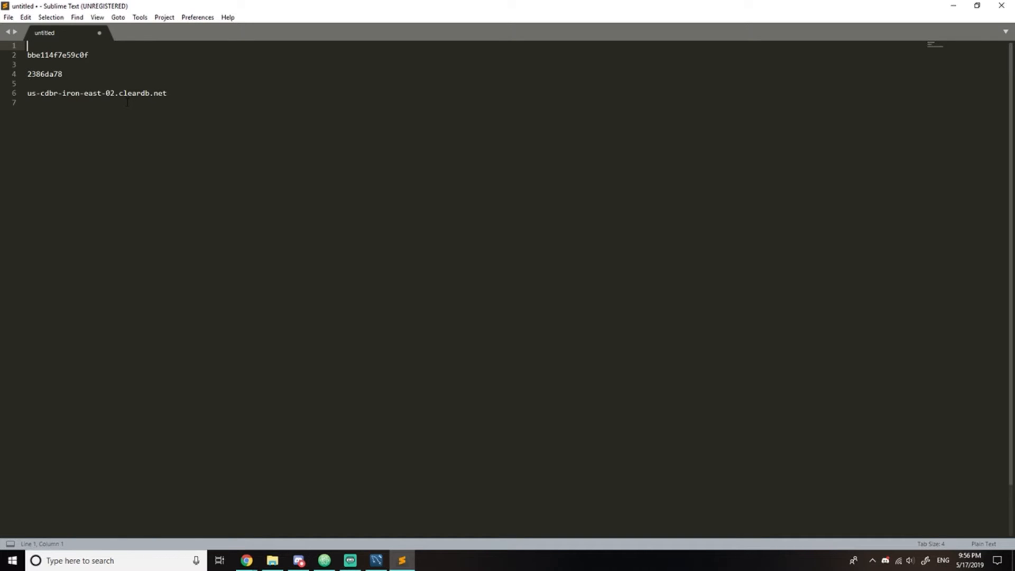
{"action": "key", "text": "ctrl+z"}
{"action": "key", "text": "ctrl+z"}
{"action": "key", "text": "ctrl+z"}
{"action": "key", "text": "ctrl+z"}
{"action": "key", "text": "ctrl+z"}
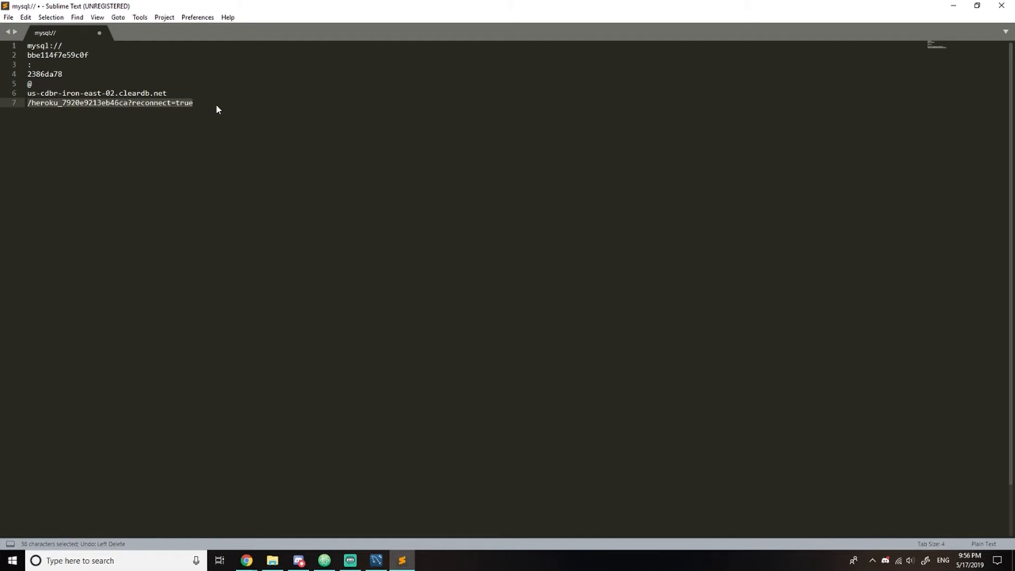
{"action": "left_click", "coordinate": [216, 104]}
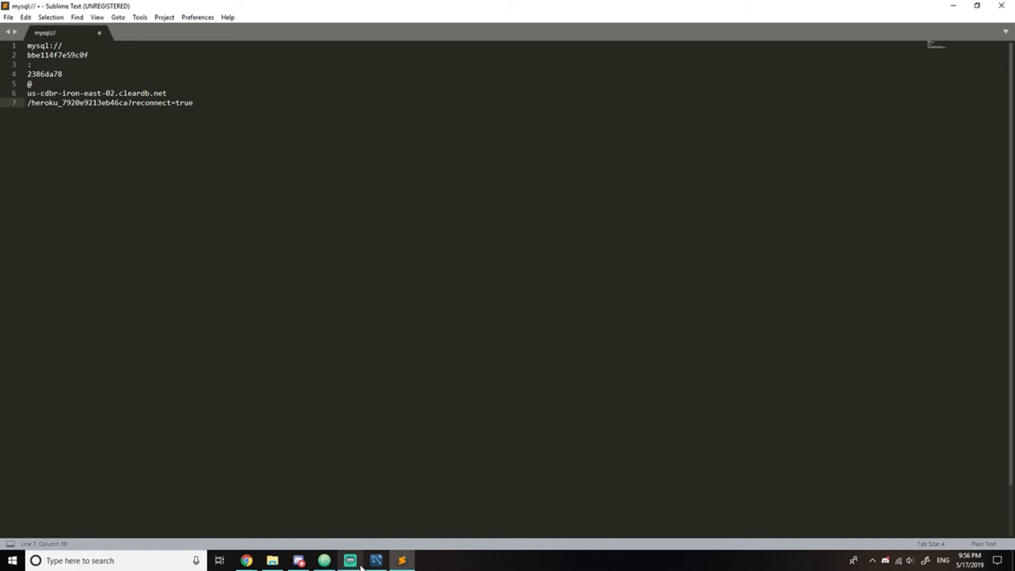
Start a new connection in MySQL Workbench and name it MySQL Database
{"action": "left_click", "coordinate": [376, 561]}
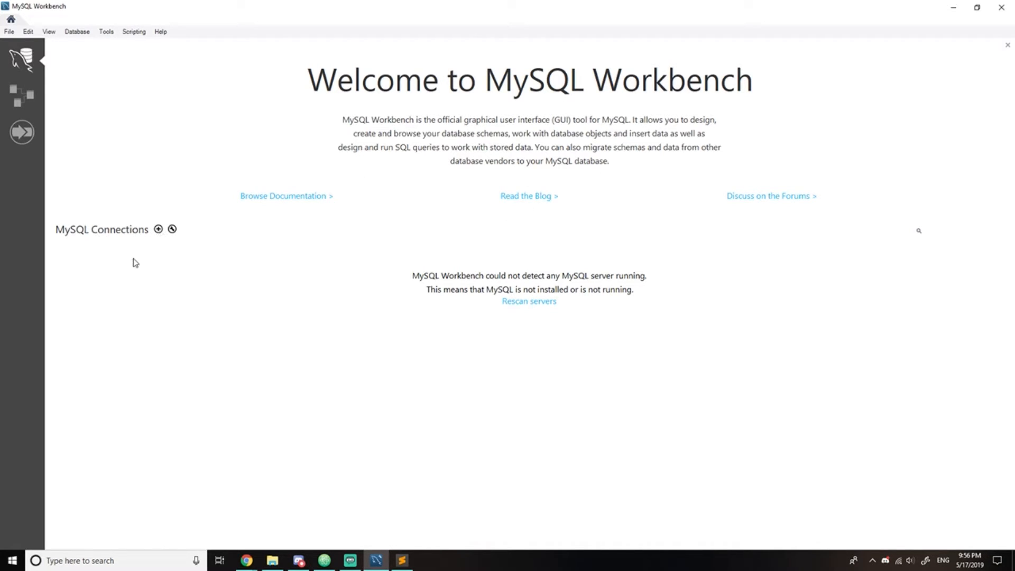
{"action": "left_click", "coordinate": [159, 230]}
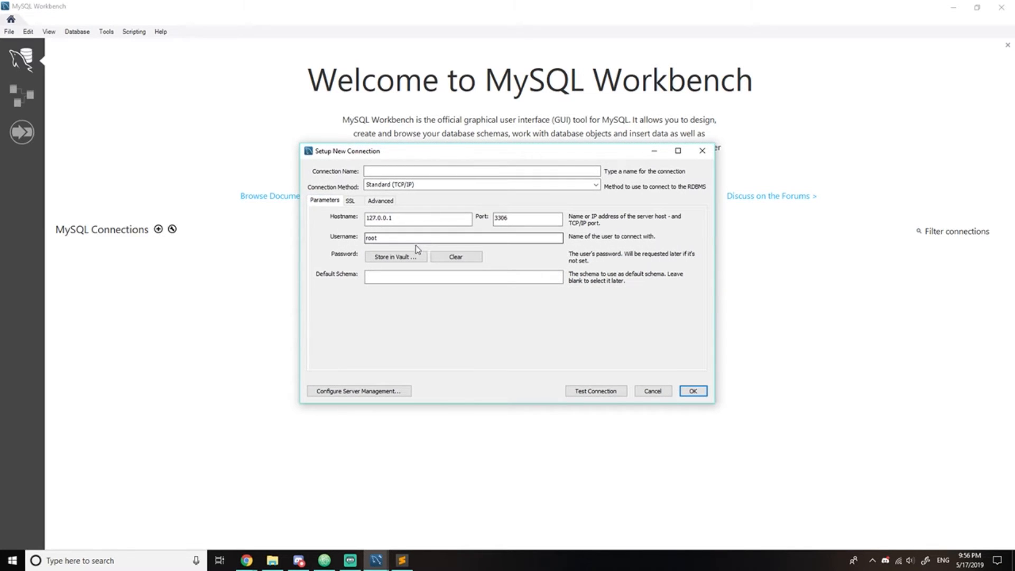
{"action": "left_click", "coordinate": [376, 172]}
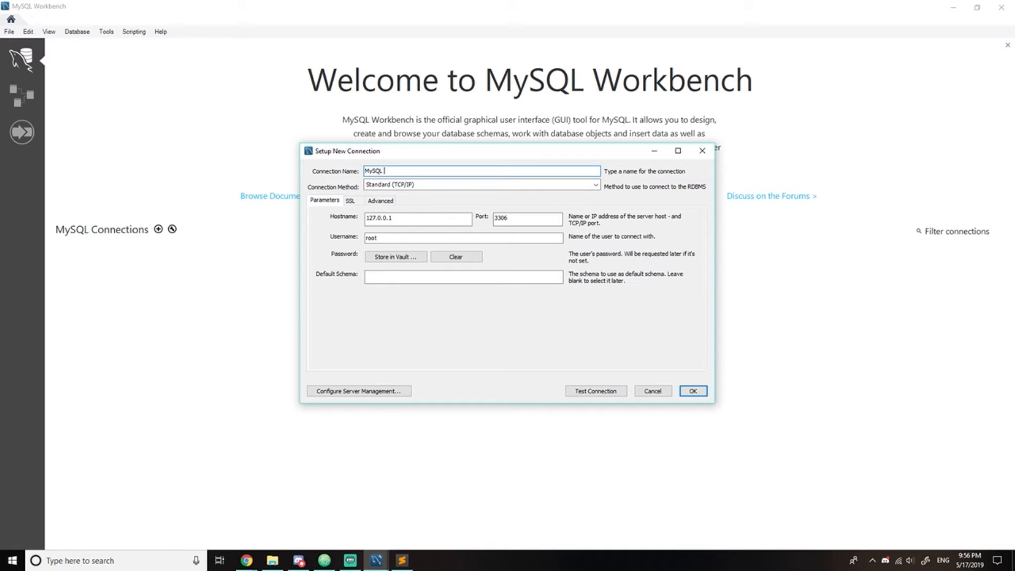
Set the connection's hostname to us-cdbr-iron-east-02.cleardb.net, copied from the split URL in Sublime Text
{"action": "left_click_drag", "start_coordinate": [414, 219], "coordinate": [363, 219]}
{"action": "left_click", "coordinate": [403, 560]}
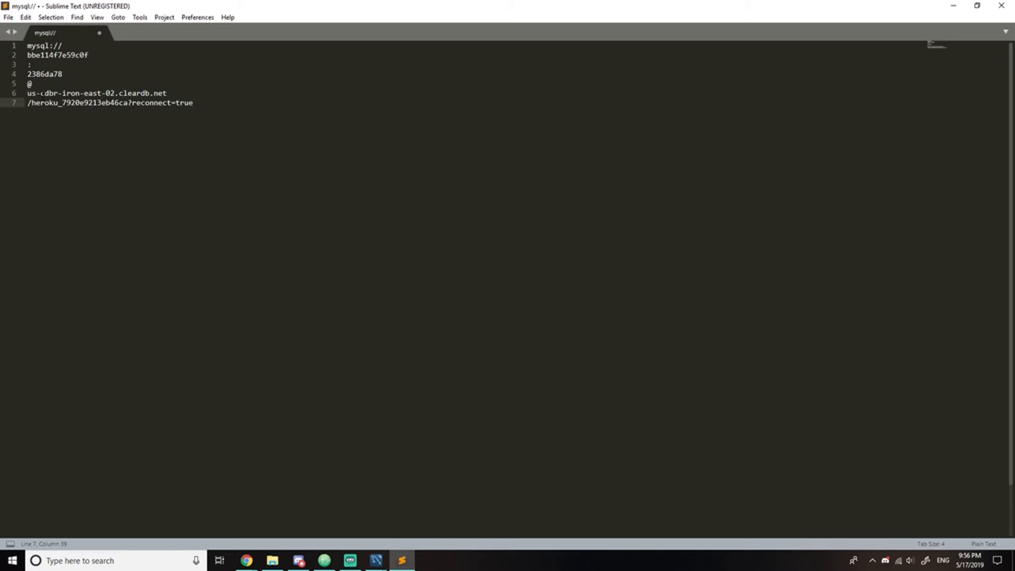
{"action": "left_click_drag", "start_coordinate": [27, 93], "coordinate": [167, 93]}
{"action": "left_click", "coordinate": [32, 83]}
{"action": "mouse_move", "coordinate": [27, 103]}
{"action": "left_mouse_down"}
{"action": "mouse_move", "coordinate": [220, 108]}
{"action": "mouse_move", "coordinate": [28, 97]}
{"action": "left_mouse_up"}
{"action": "key", "text": "ctrl+c"}
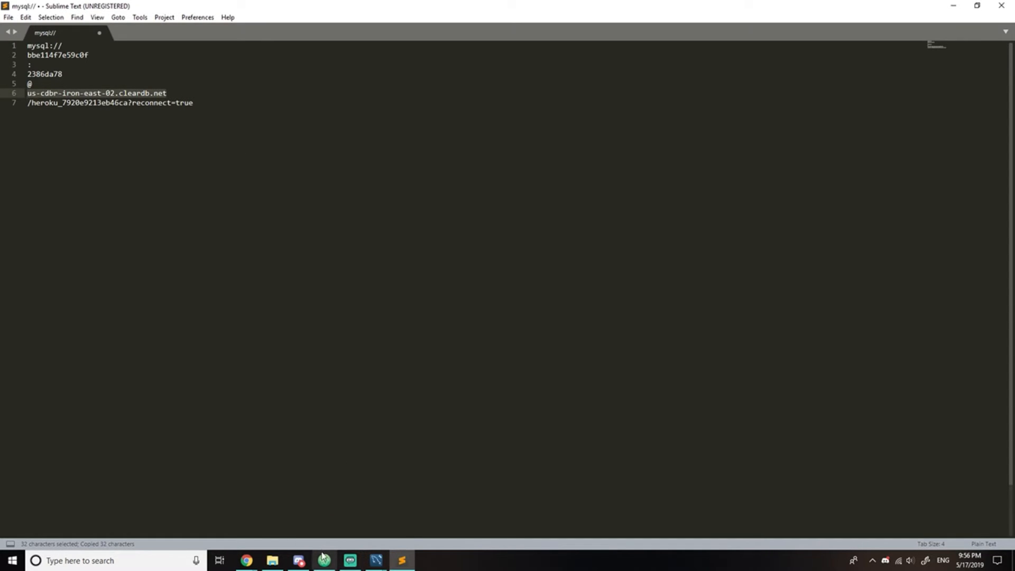
{"action": "mouse_move", "coordinate": [376, 560]}
{"action": "left_click", "coordinate": [419, 518]}
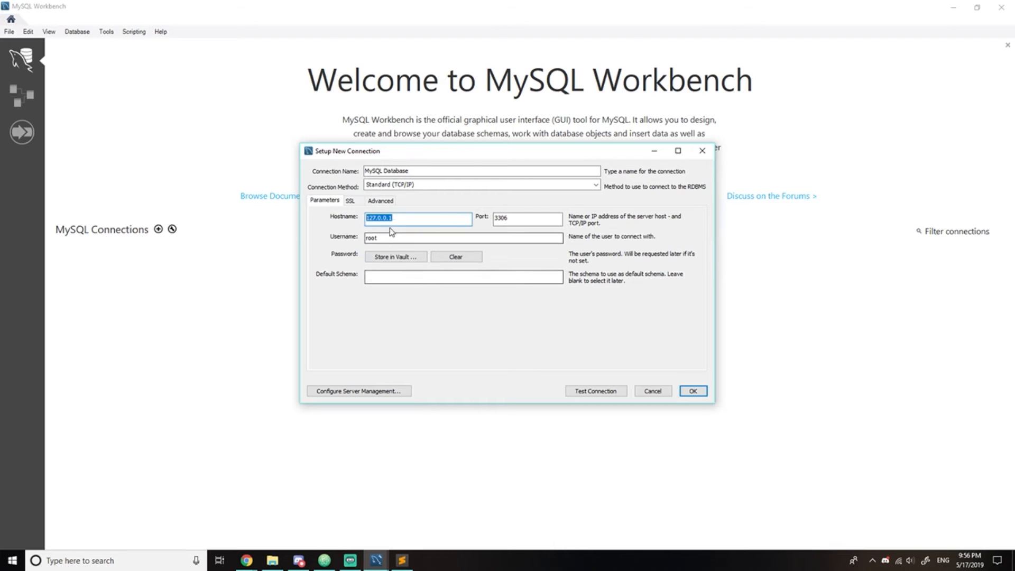
{"action": "key", "text": "ctrl+v"}
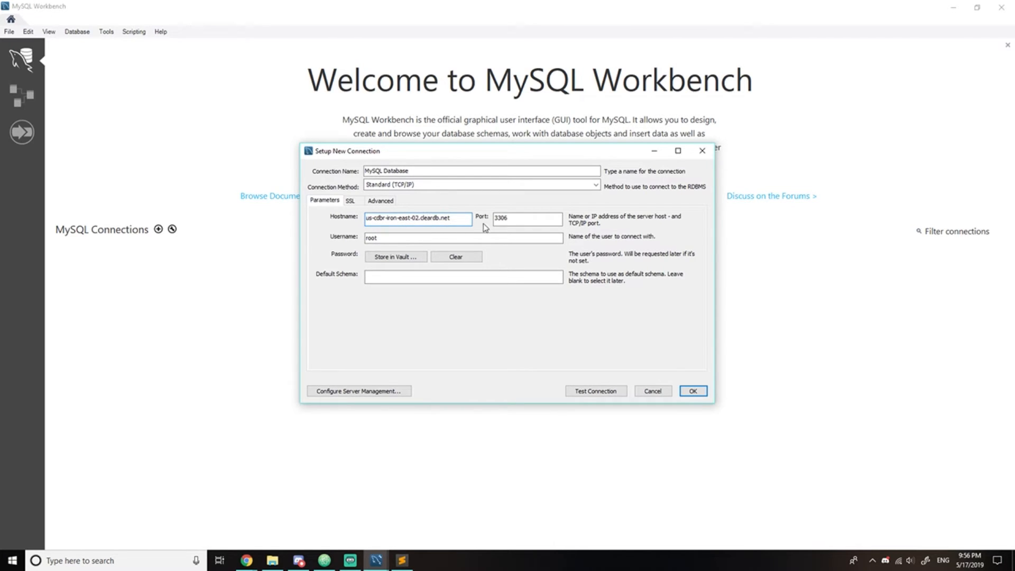
Replace the connection's username with the database username copied from the split URL in Sublime Text, keeping the default port
{"action": "double_click", "coordinate": [496, 217]}
{"action": "left_click", "coordinate": [379, 238]}
{"action": "double_click", "coordinate": [379, 238]}
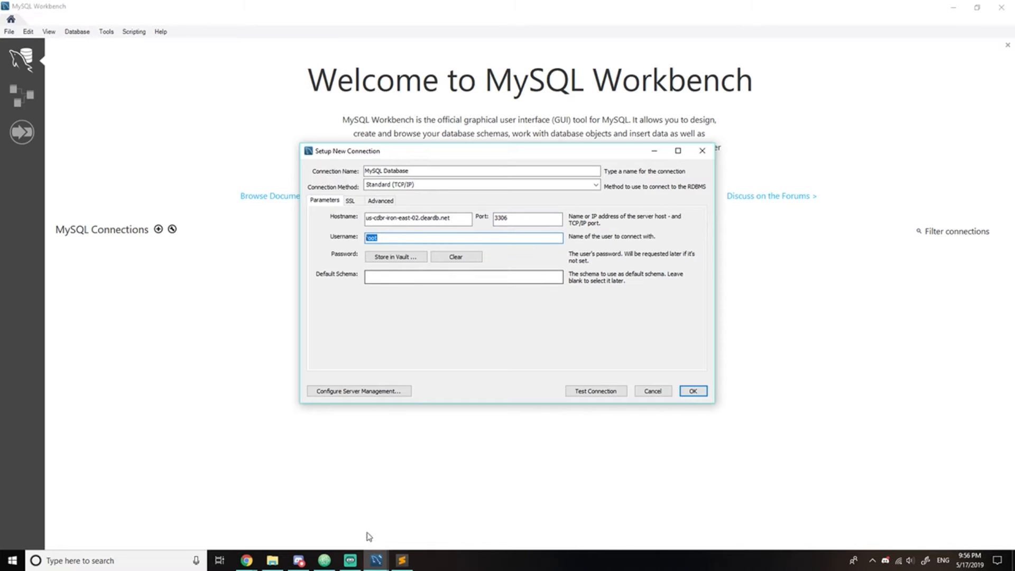
{"action": "left_click", "coordinate": [402, 560]}
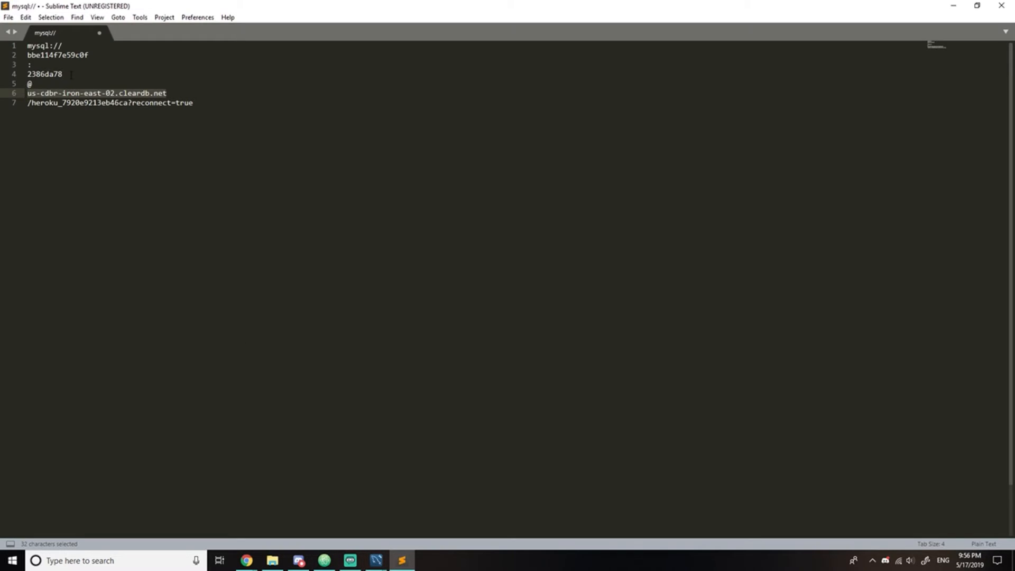
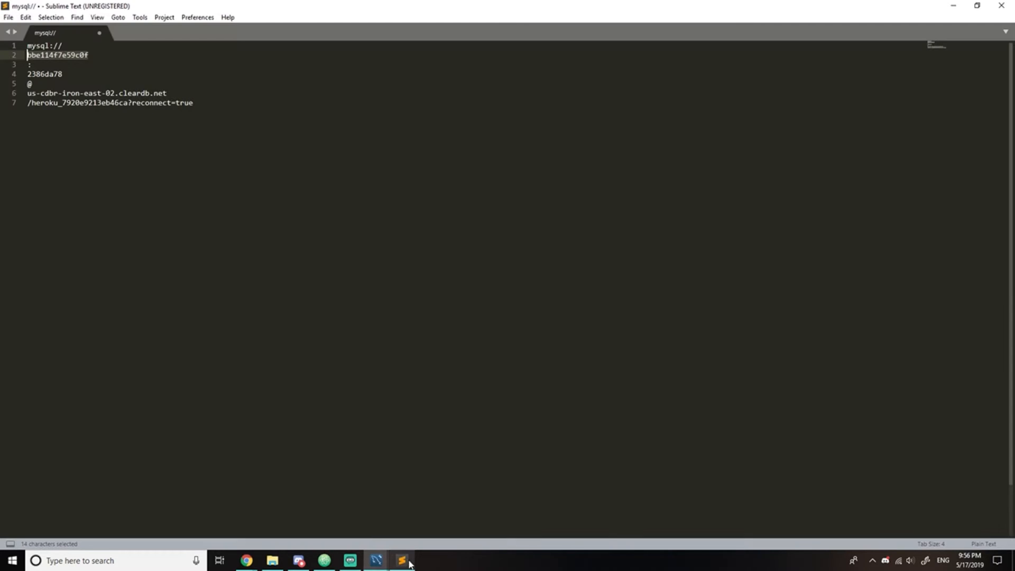
Copy the database password from the split URL and store it in the vault for the new MySQL Workbench connection
{"action": "left_click", "coordinate": [67, 74]}
{"action": "left_click_drag", "start_coordinate": [63, 74], "coordinate": [21, 76]}
{"action": "key", "text": "ctrl+c"}
{"action": "mouse_move", "coordinate": [376, 560]}
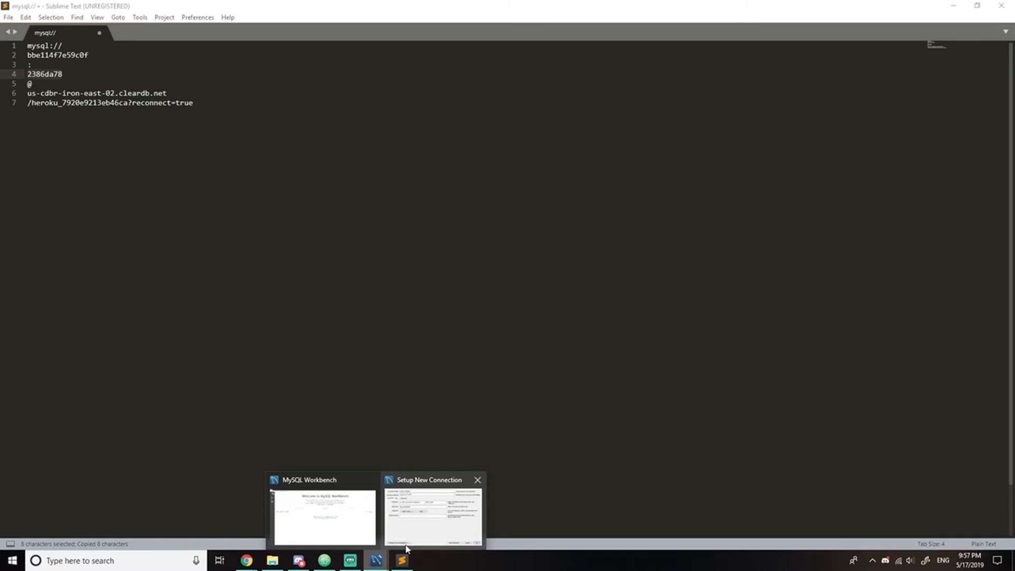
{"action": "left_click", "coordinate": [428, 513]}
{"action": "left_click", "coordinate": [394, 258]}
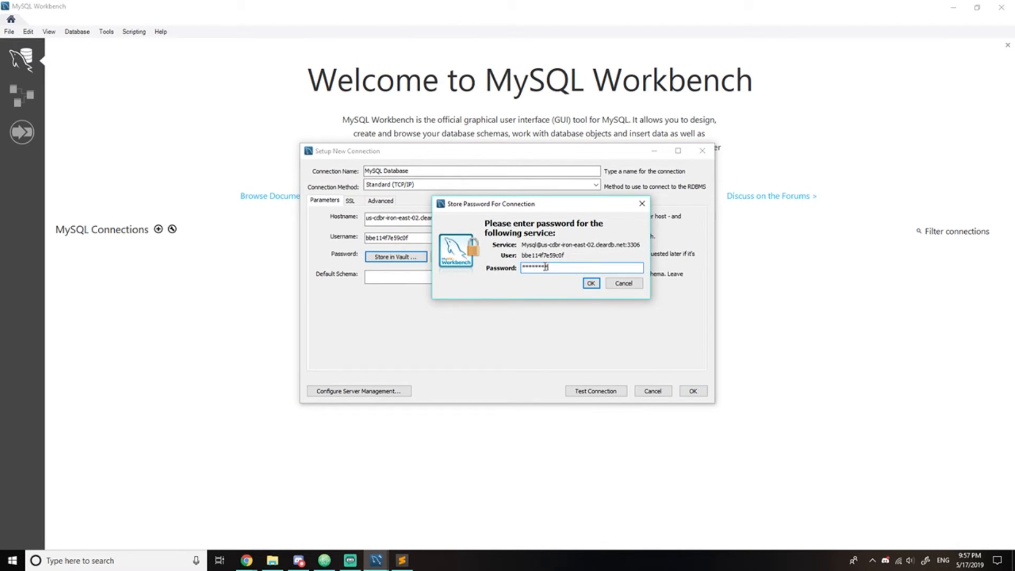
{"action": "left_click", "coordinate": [591, 285]}
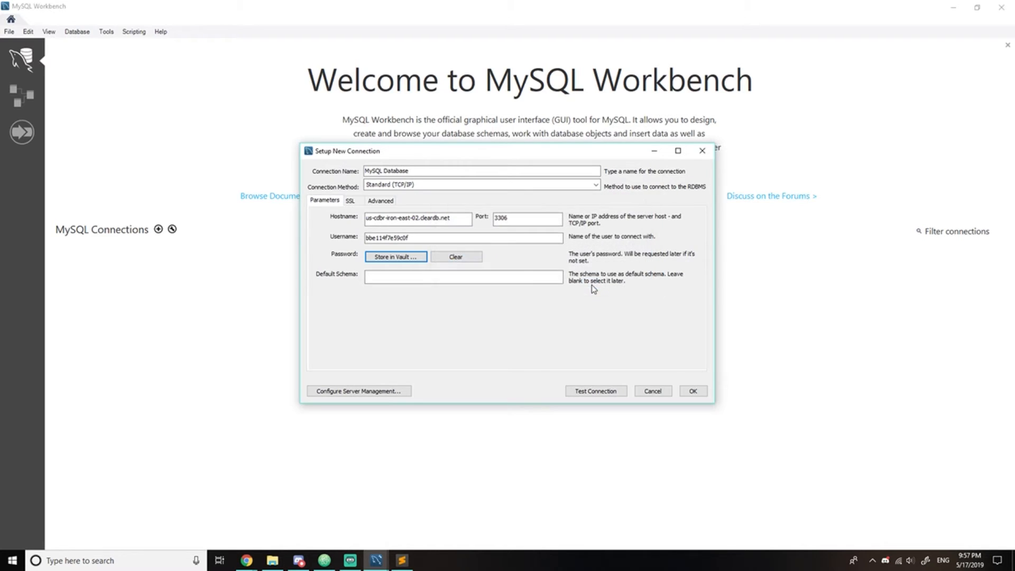
Test the new connection, continuing despite the server version warning, and dismiss the test result
{"action": "left_click", "coordinate": [597, 394]}
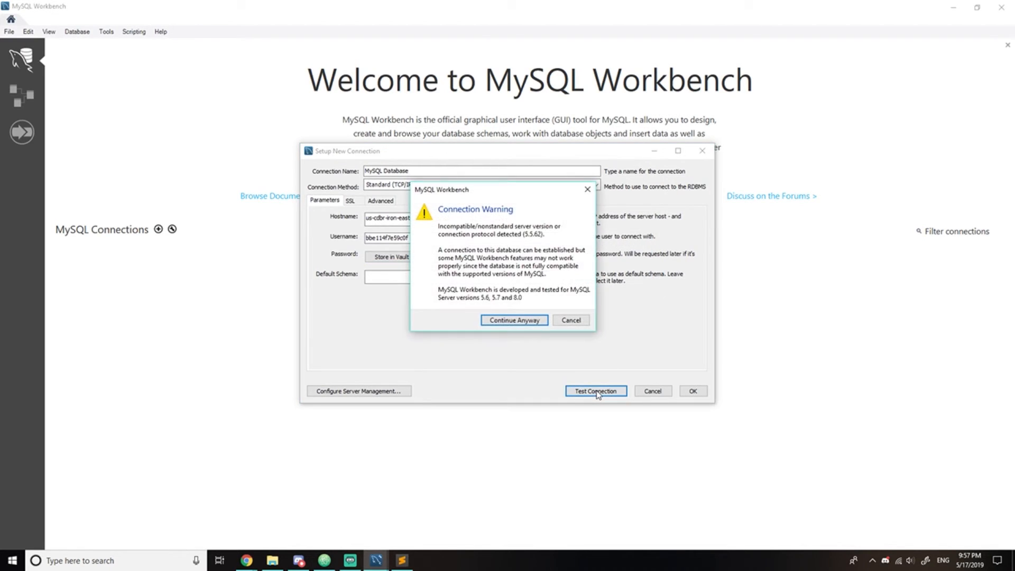
{"action": "left_click_drag", "start_coordinate": [483, 197], "coordinate": [446, 185]}
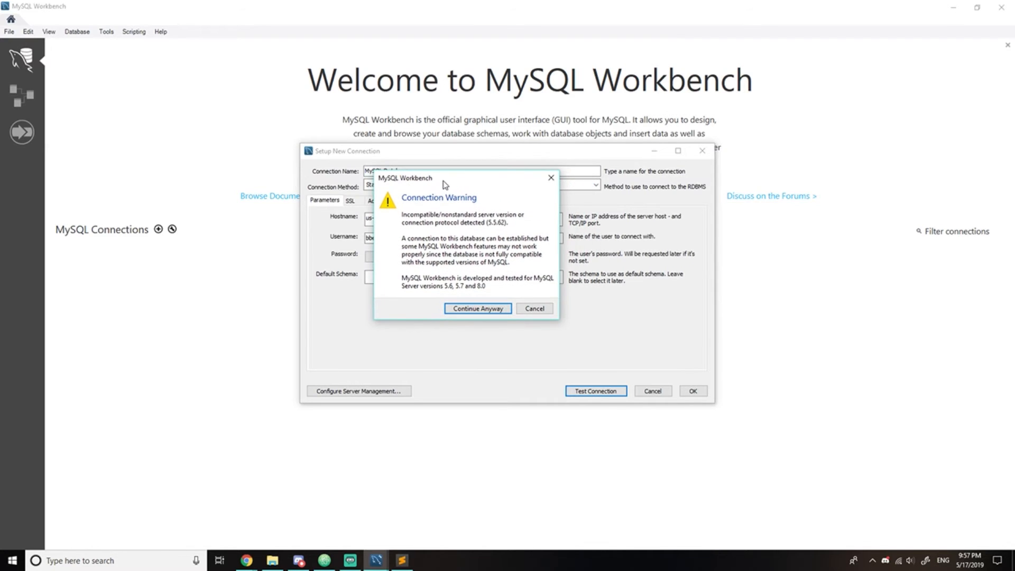
{"action": "left_click", "coordinate": [479, 309]}
{"action": "left_click_drag", "start_coordinate": [467, 198], "coordinate": [685, 176]}
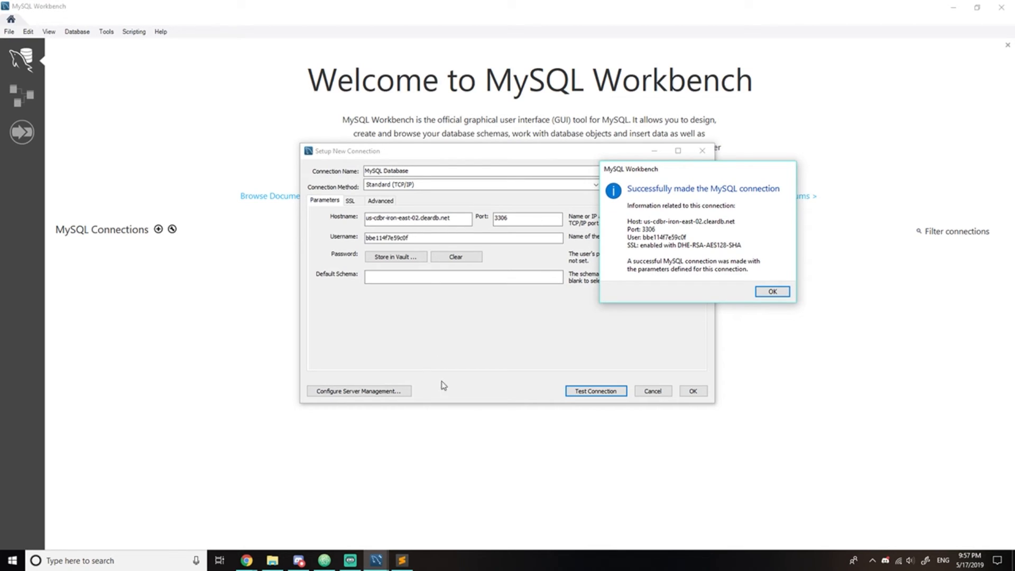
{"action": "left_click", "coordinate": [401, 561]}
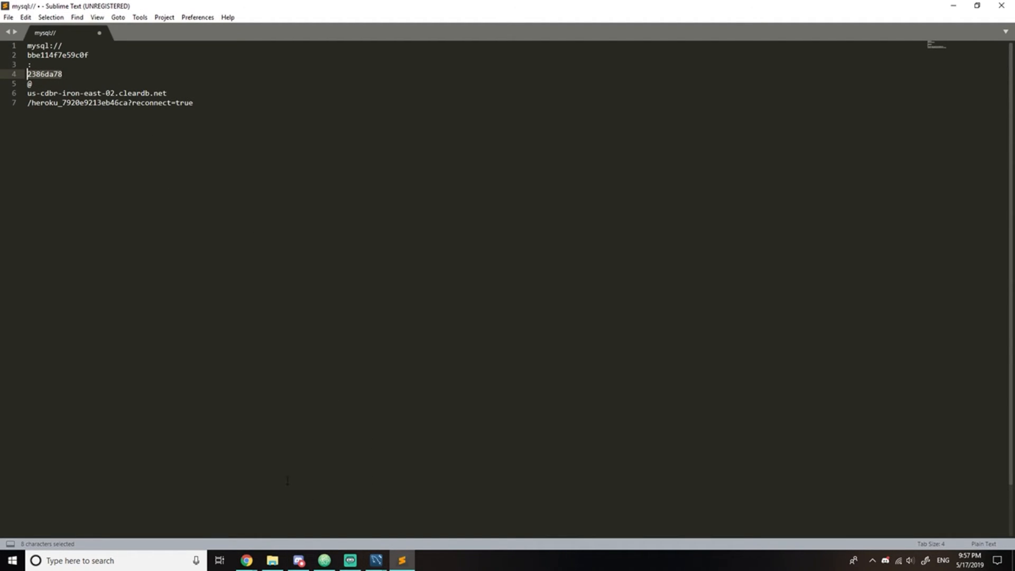
{"action": "mouse_move", "coordinate": [376, 560]}
{"action": "left_click", "coordinate": [421, 532]}
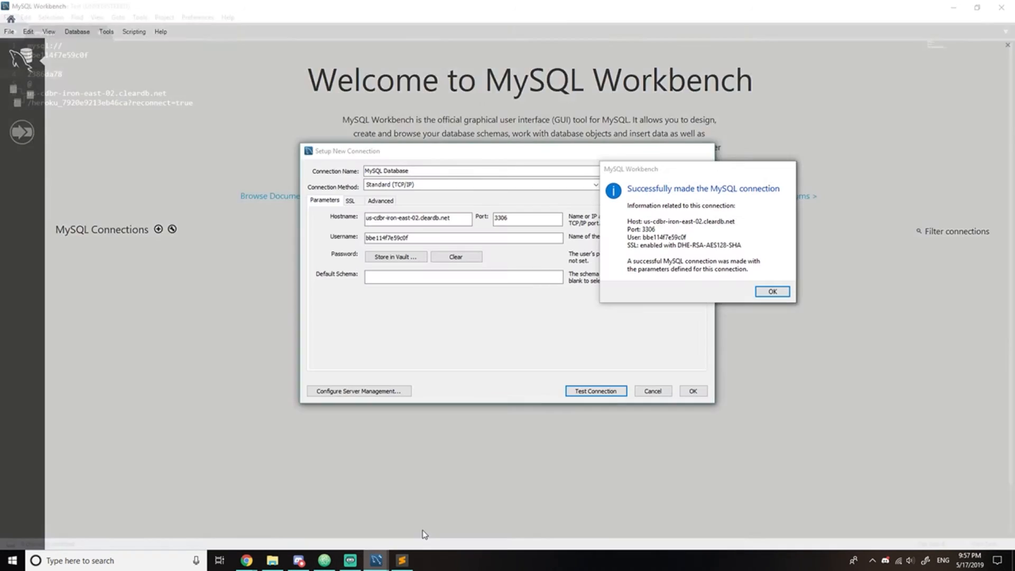
{"action": "left_click", "coordinate": [772, 292]}
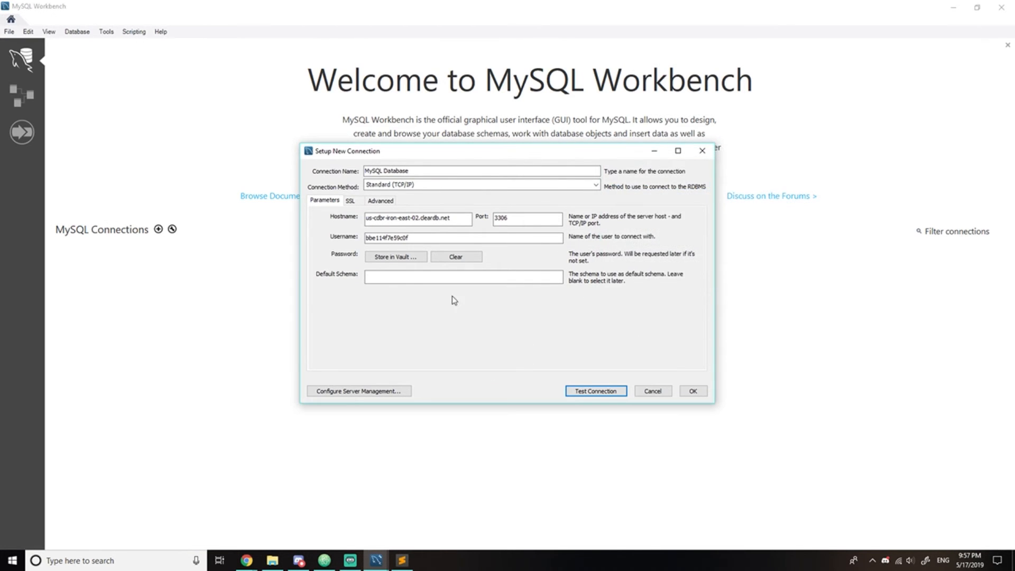
Save the MySQL Database connection and open it, continuing despite the server version warning
{"action": "left_click", "coordinate": [693, 392]}
{"action": "left_click", "coordinate": [106, 274]}
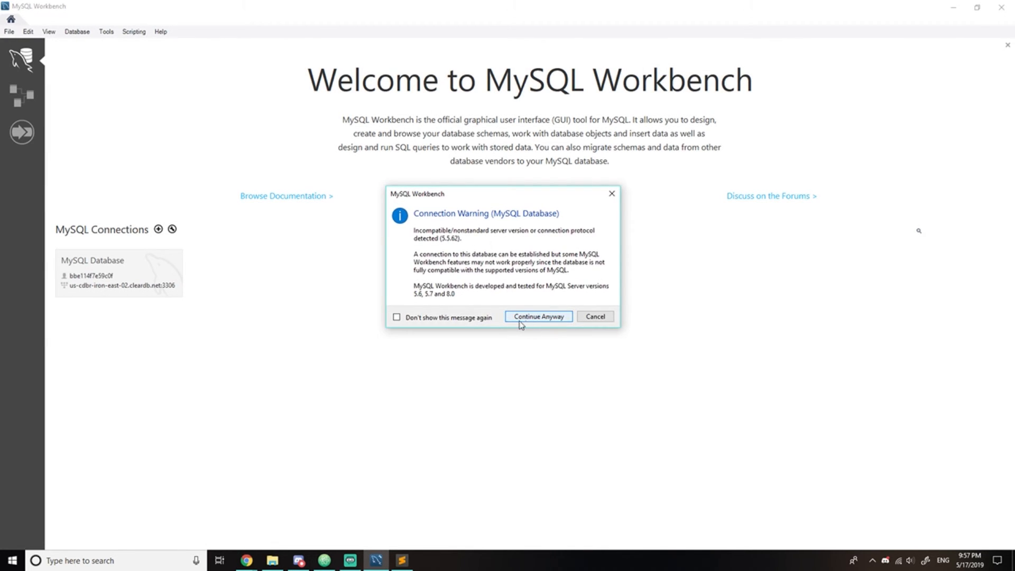
{"action": "left_click", "coordinate": [547, 318]}
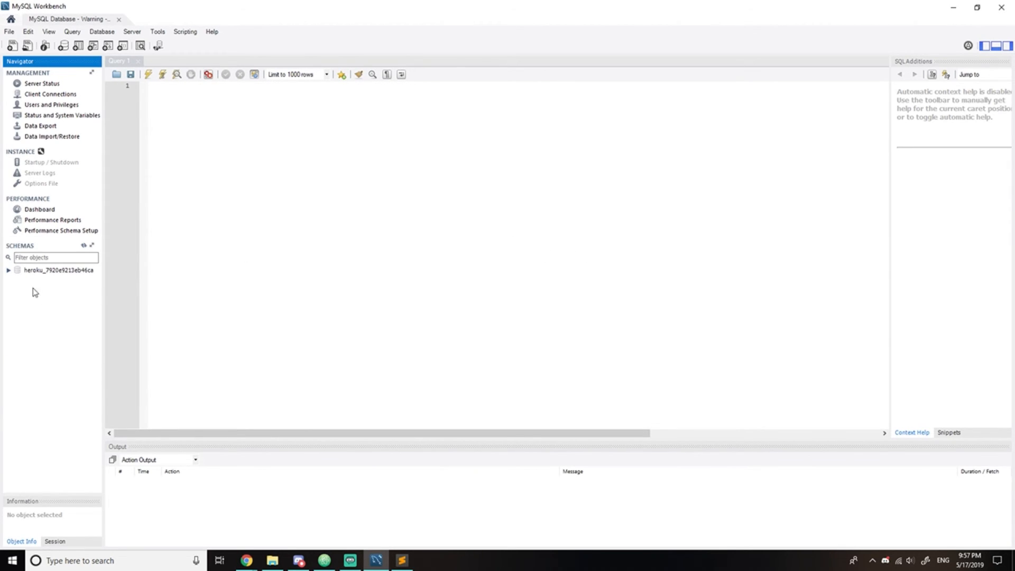
Expand the Heroku schema to examine its object categories, and collapse it again
{"action": "left_click", "coordinate": [8, 271]}
{"action": "left_click", "coordinate": [8, 270]}
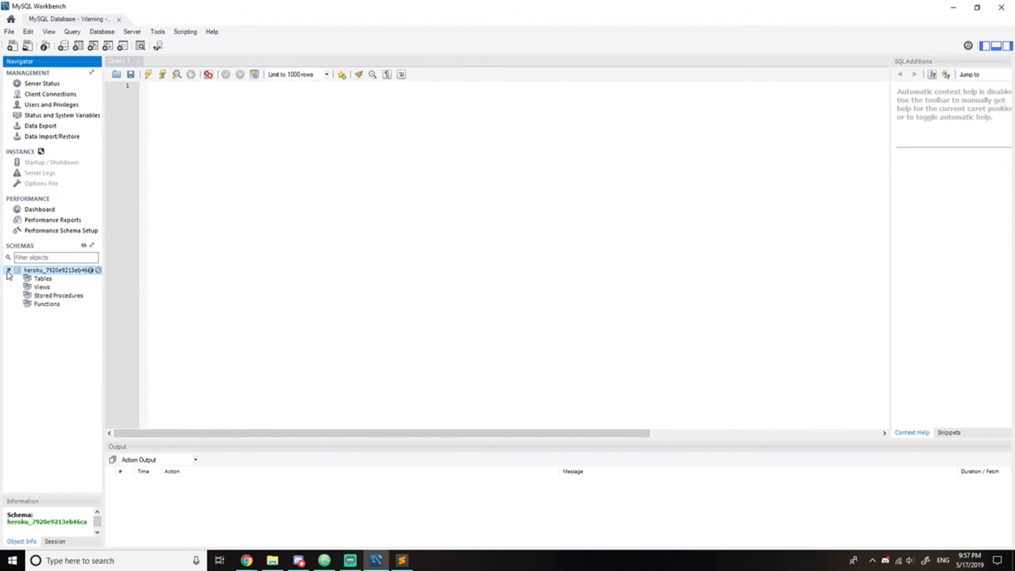
{"action": "left_click", "coordinate": [8, 270]}
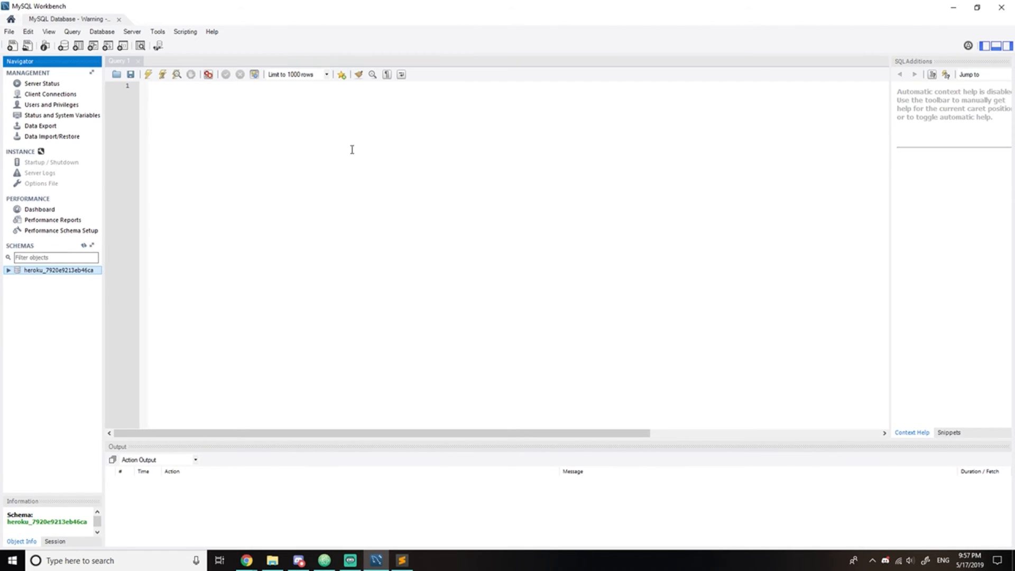
Go back to Sublime Text and review the username, password and hostname lines of the split URL
{"action": "left_click", "coordinate": [955, 9]}
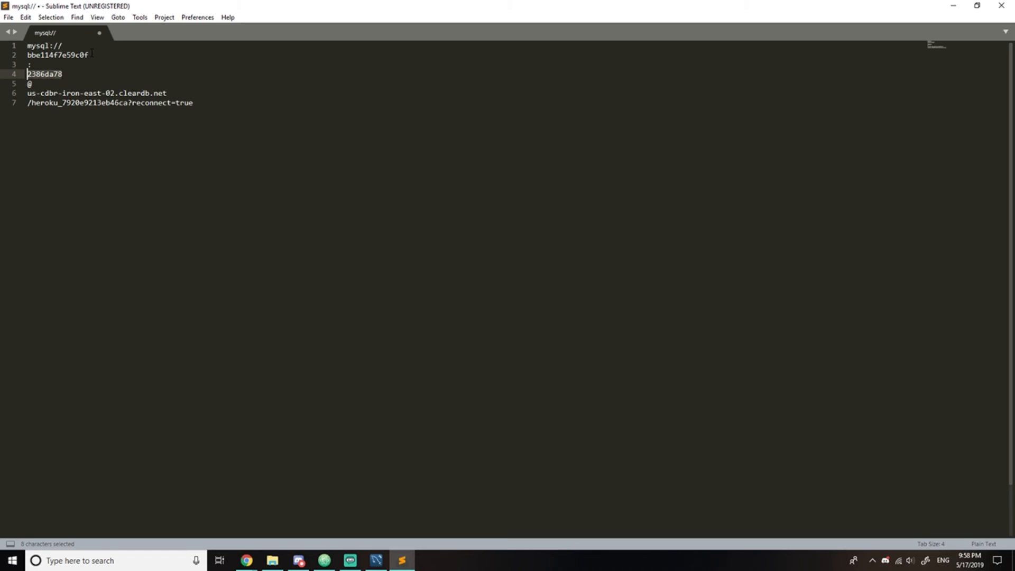
{"action": "left_click_drag", "start_coordinate": [92, 55], "coordinate": [28, 74]}
{"action": "left_click_drag", "start_coordinate": [167, 93], "coordinate": [40, 94]}
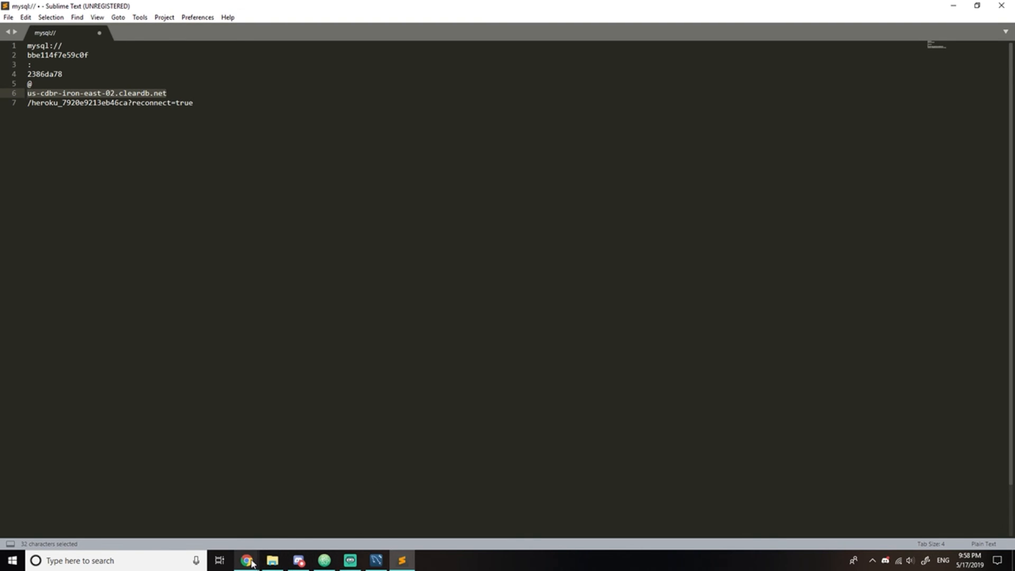
Switch to Chrome and review the ClearDB MySQL add-on's plan and estimated monthly cost among the database-tutorial app's resources
{"action": "mouse_move", "coordinate": [251, 564]}
{"action": "left_click", "coordinate": [275, 535]}
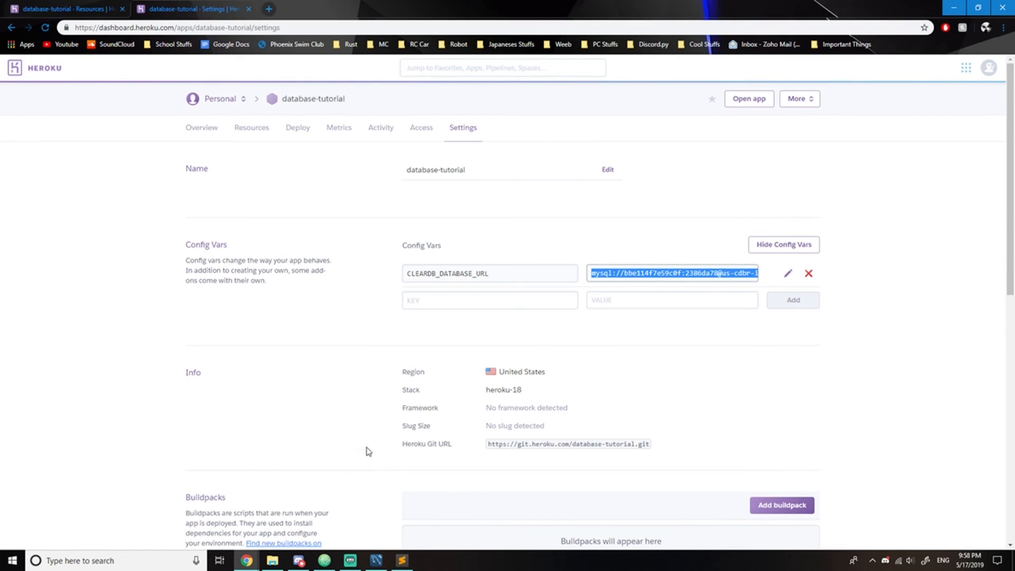
{"action": "scroll", "coordinate": [653, 336], "scroll_direction": "down", "scroll_amount": 2}
{"action": "scroll", "coordinate": [640, 334], "scroll_direction": "up", "scroll_amount": 2}
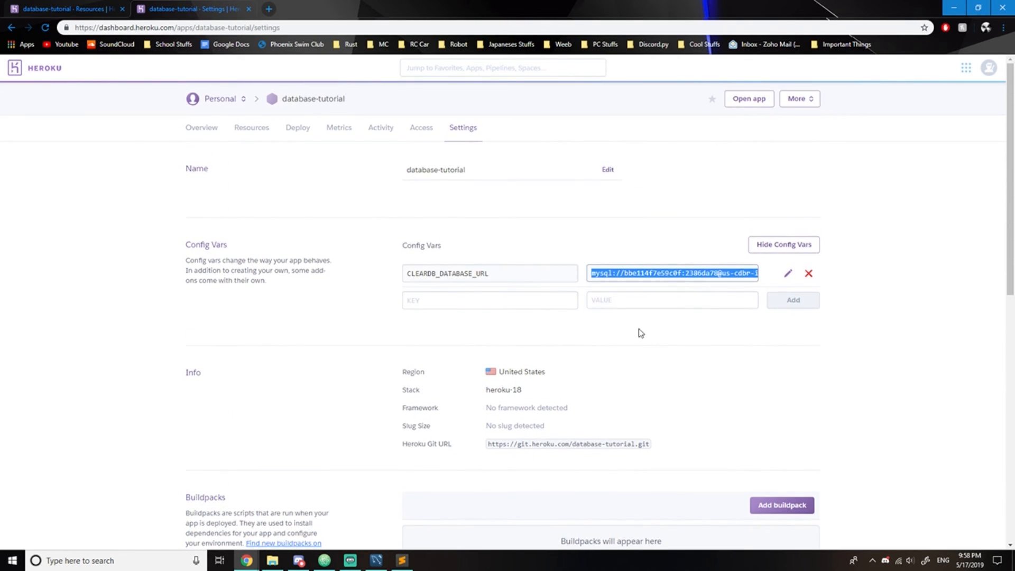
{"action": "left_click", "coordinate": [263, 130]}
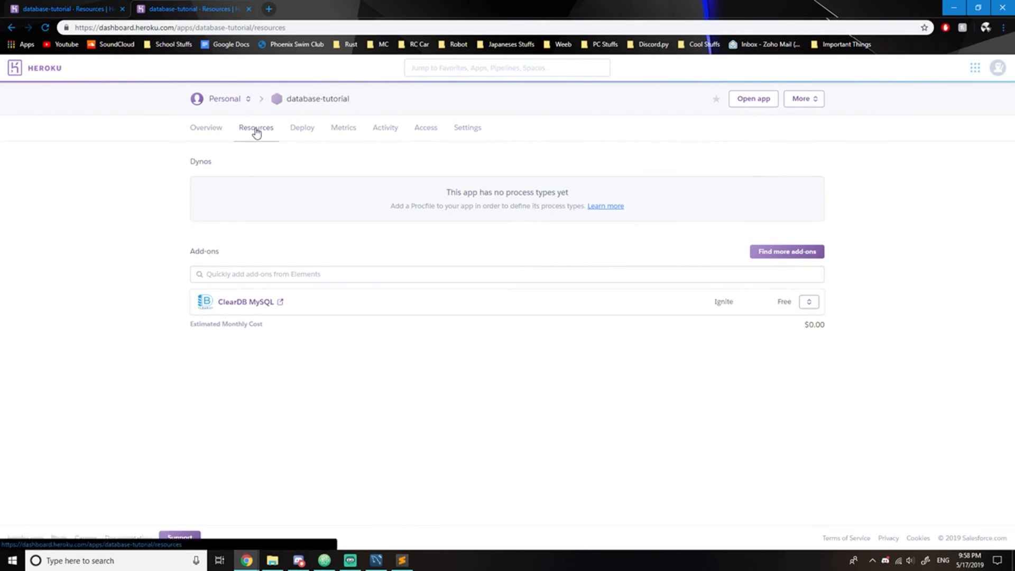
{"action": "left_click_drag", "start_coordinate": [801, 324], "coordinate": [850, 335]}
{"action": "left_click", "coordinate": [833, 331]}
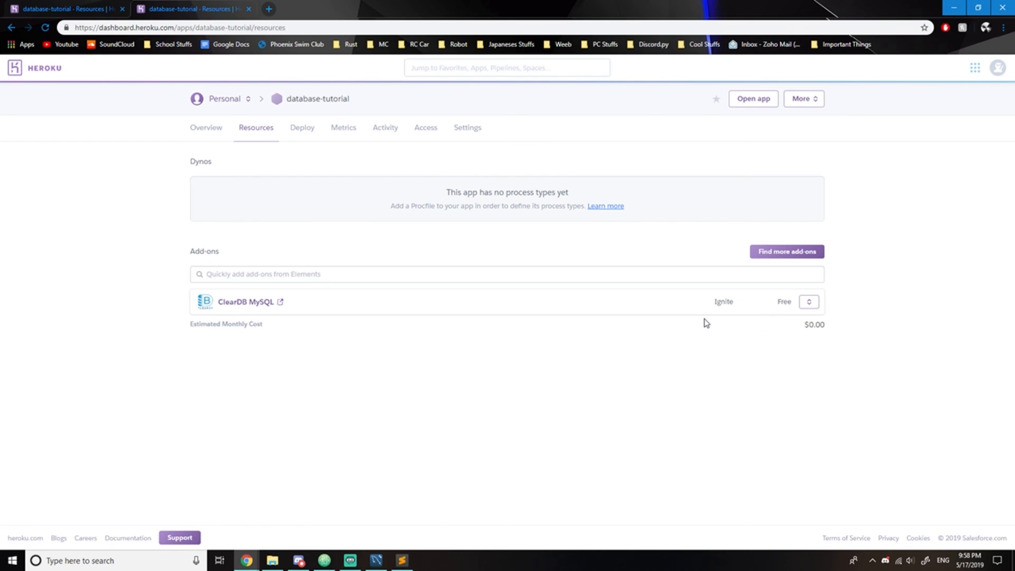
{"action": "left_click_drag", "start_coordinate": [292, 305], "coordinate": [219, 303]}
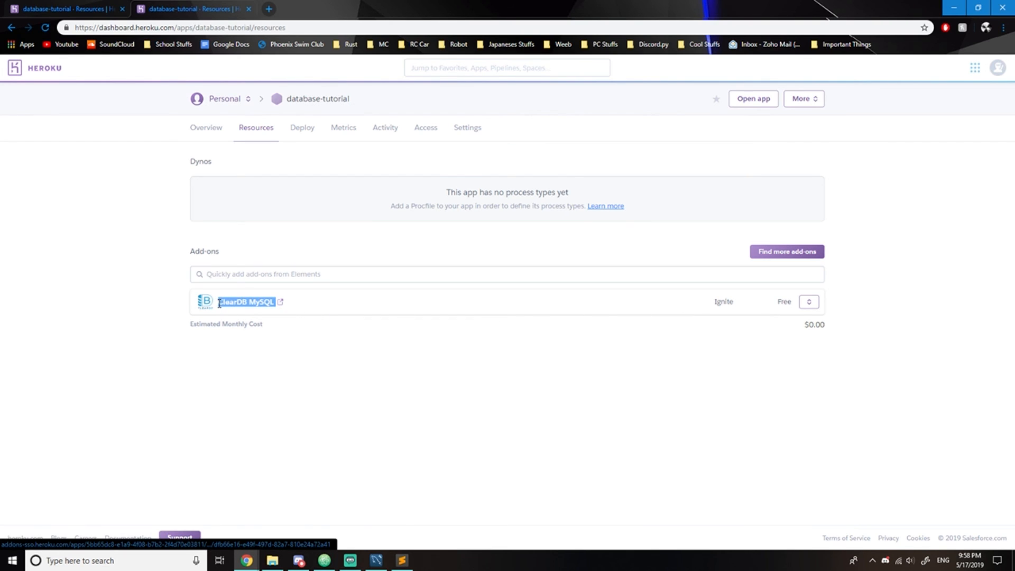
{"action": "left_click", "coordinate": [312, 309]}
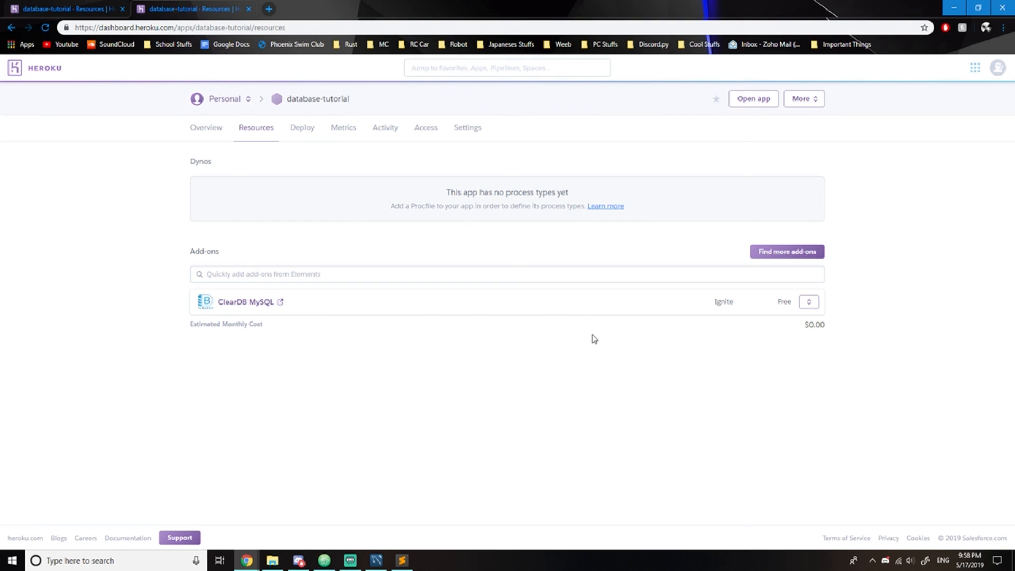